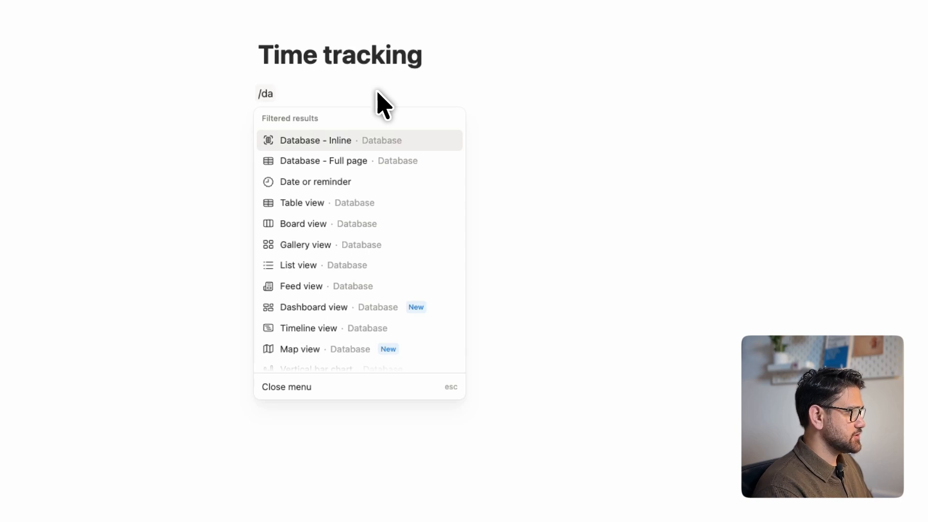
Insert a new inline database titled "Task database" and rename its Name property to "Task name".
key(Return)
click(816, 207)
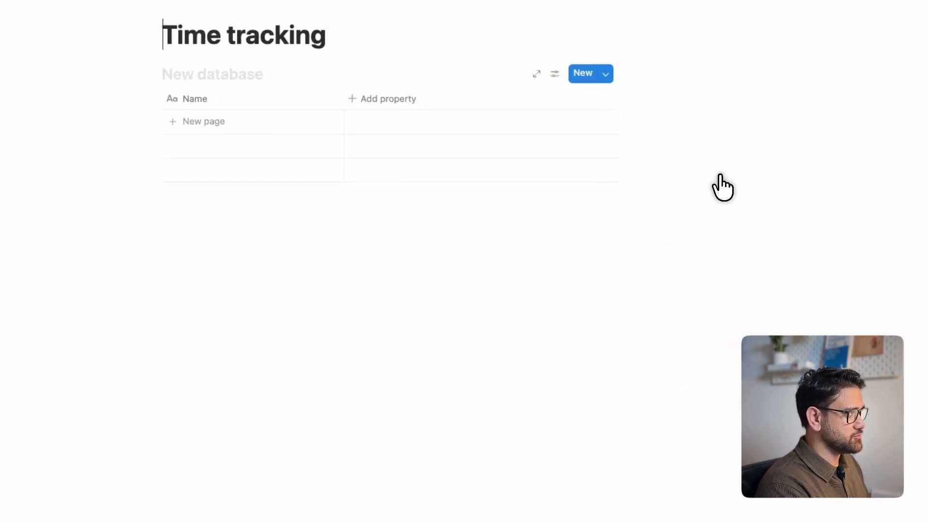
click(214, 81)
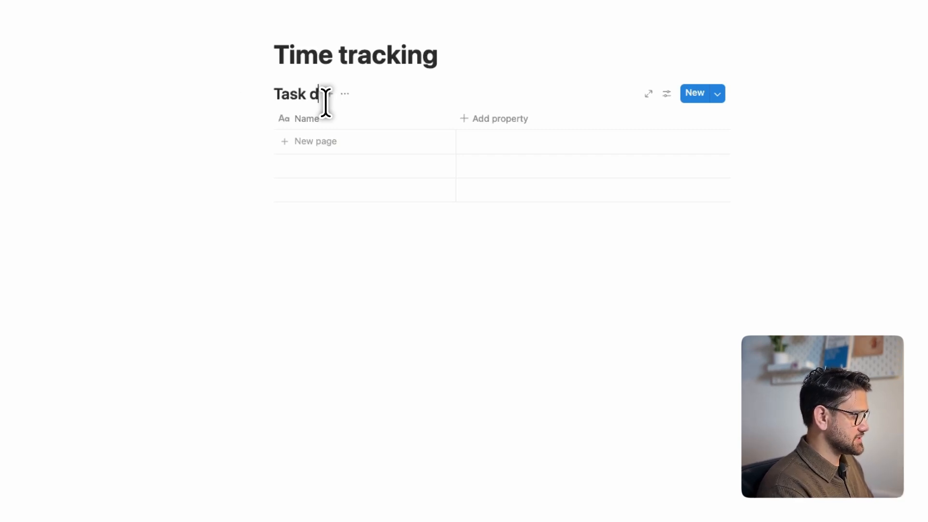
click(314, 119)
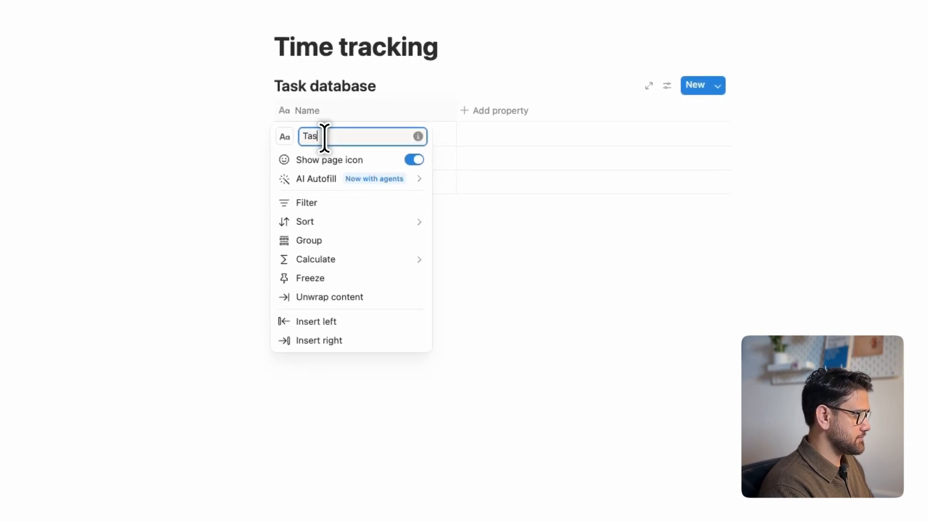
click(514, 315)
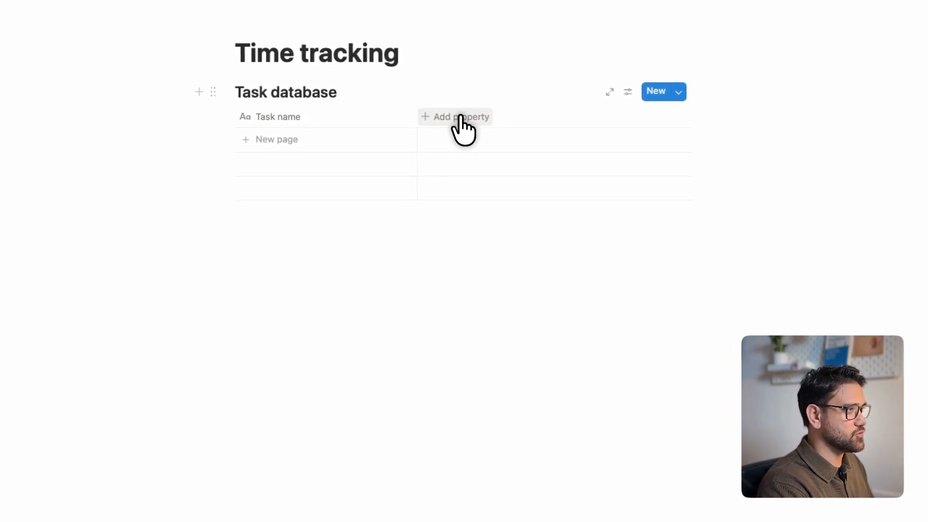
Add two entries to the Task database named "Task 1" and "Cron running system".
click(300, 140)
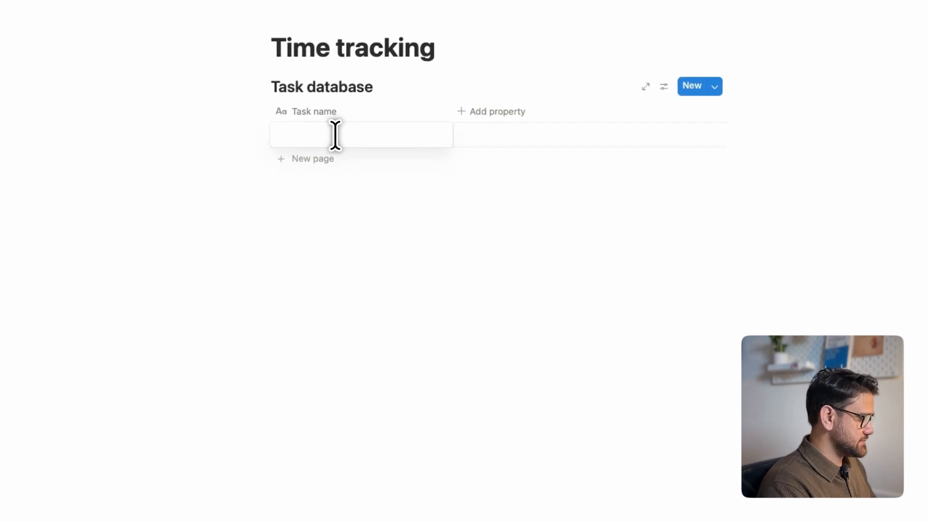
key(Return)
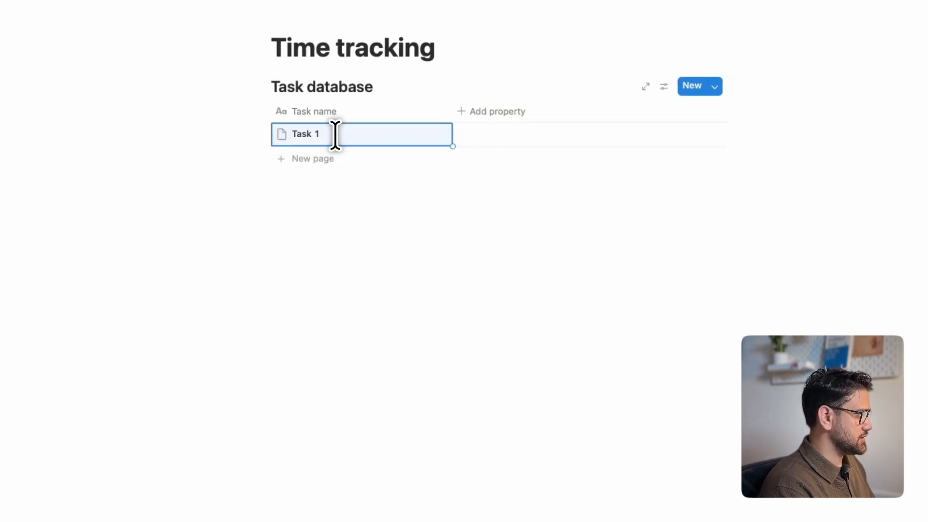
click(319, 159)
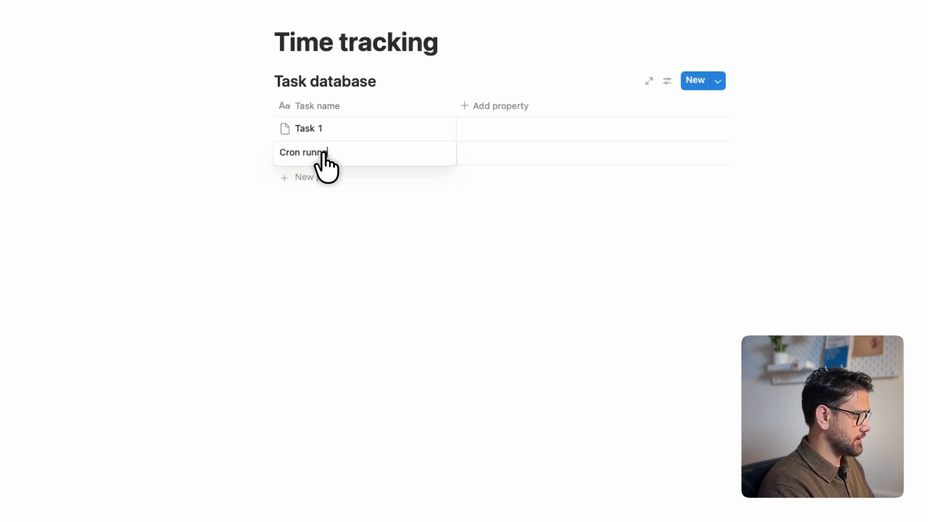
text(Cron running system)
key(Return)
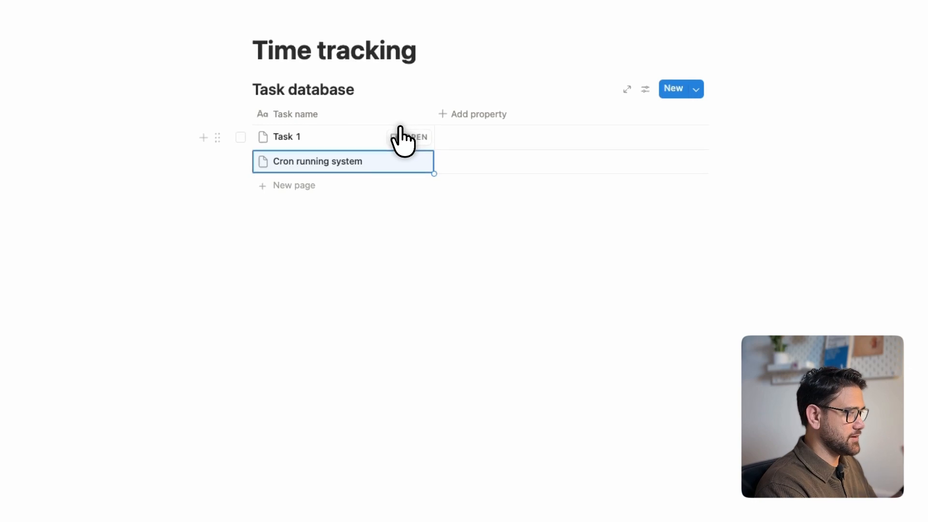
Add a Button property named "Start time" to the Task database.
click(460, 116)
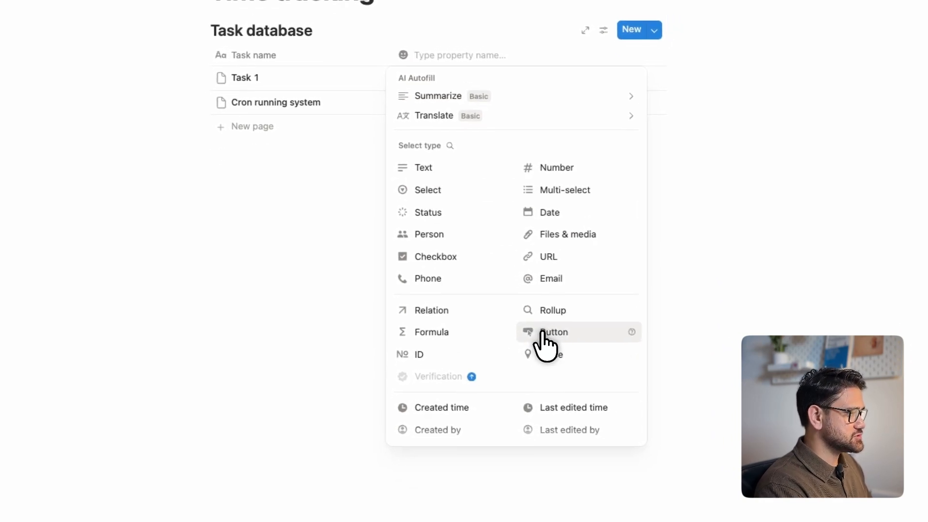
click(546, 338)
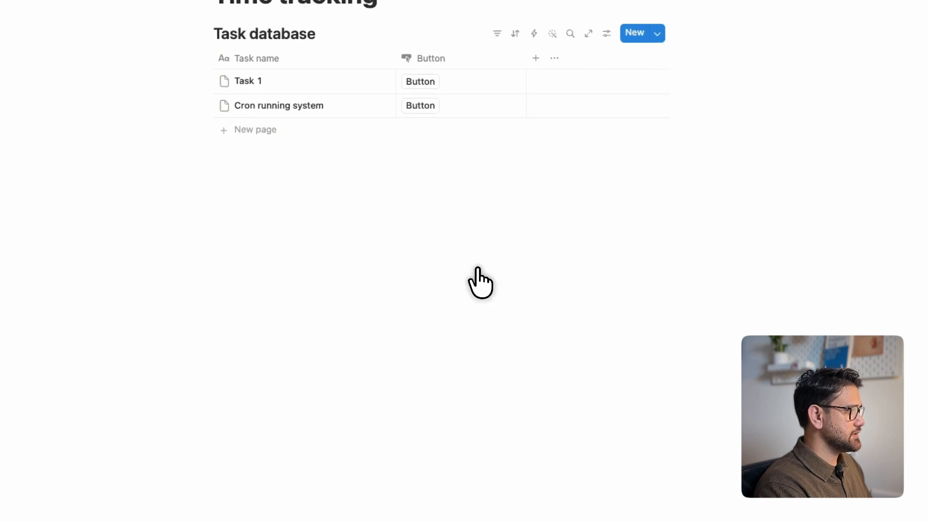
click(457, 120)
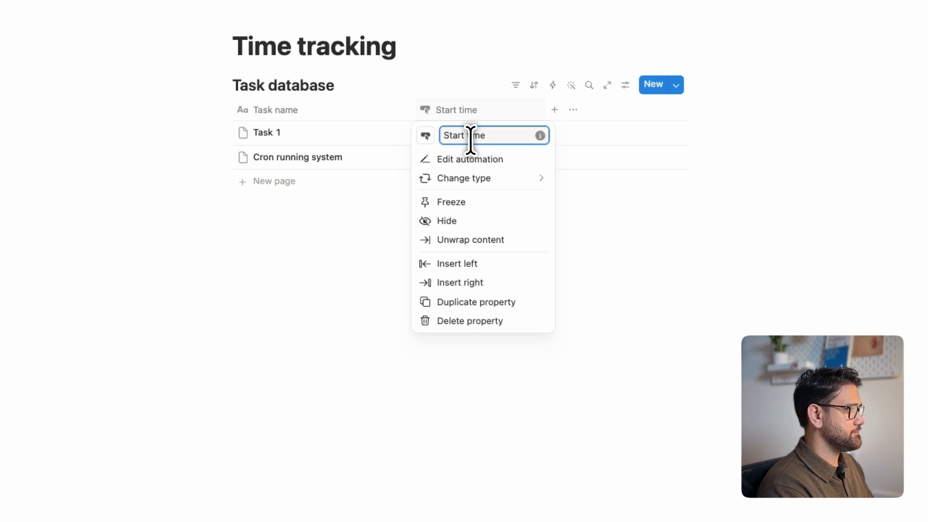
click(397, 193)
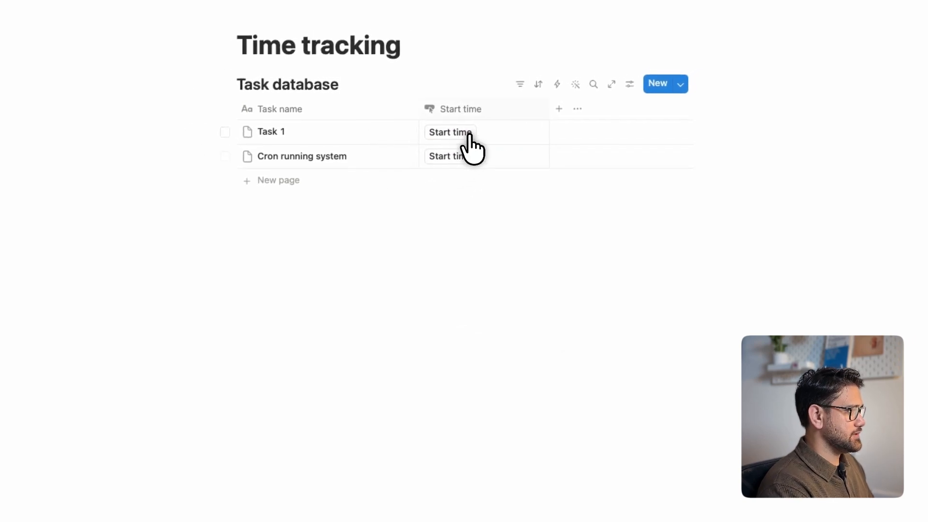
Add a second Button property named "End time" after the Start time property.
click(542, 116)
click(664, 394)
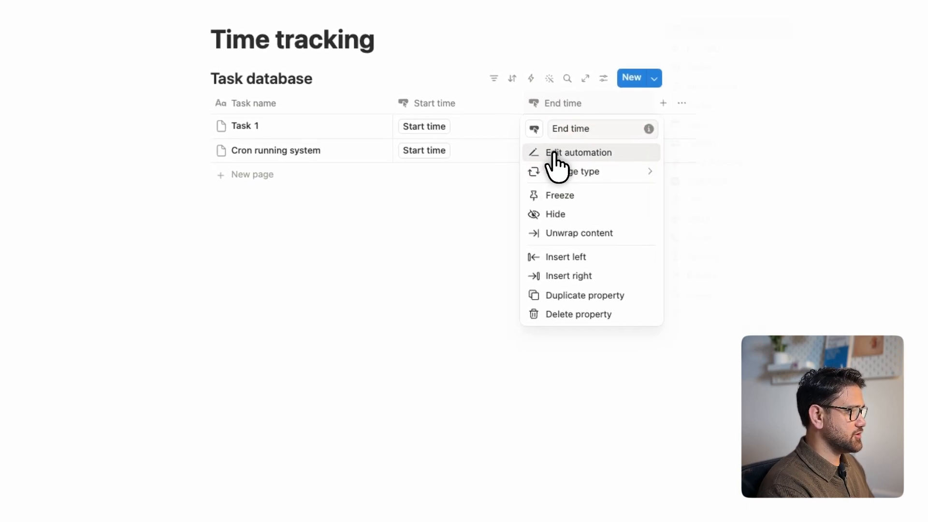
click(512, 196)
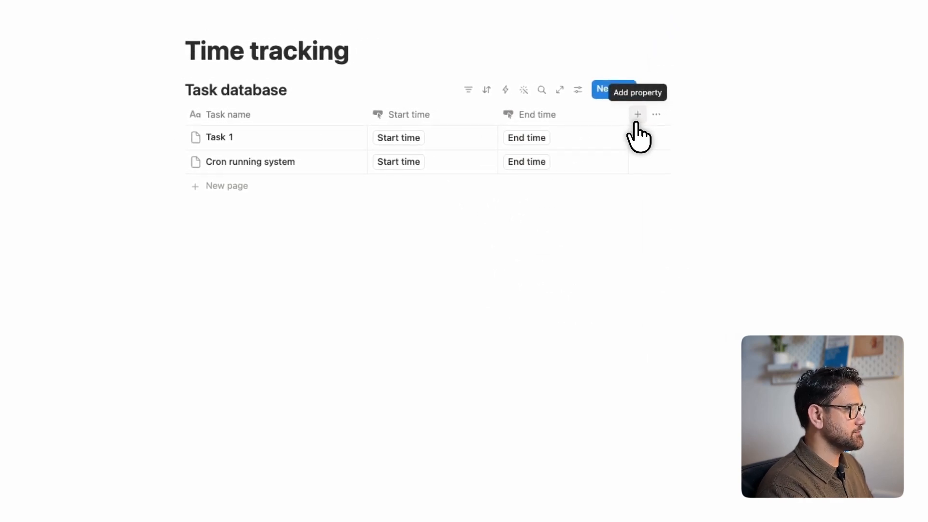
Add a Date property named "recorded time" after the End time property.
click(638, 116)
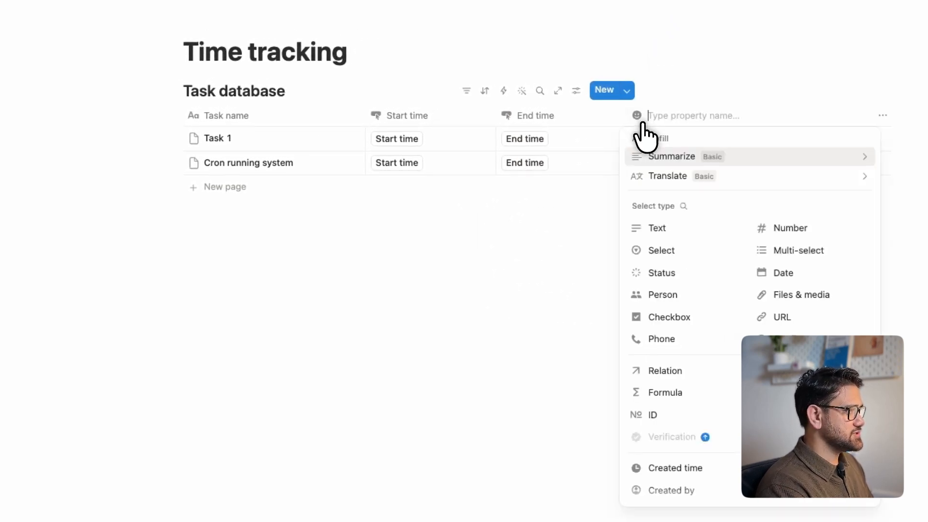
click(756, 241)
click(638, 83)
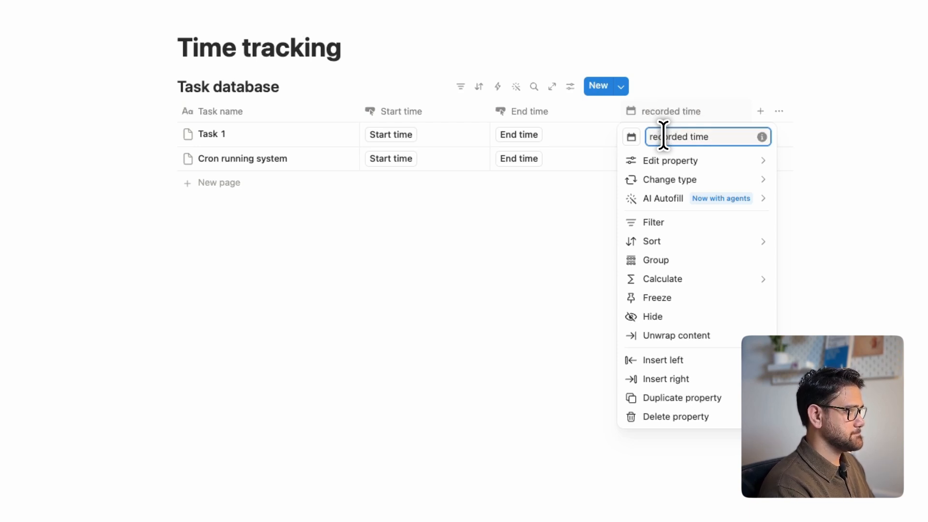
click(580, 218)
Add a Date property named "recorded end time" and rename the "recorded time" property to "recorded start time".
click(736, 118)
click(817, 242)
click(701, 84)
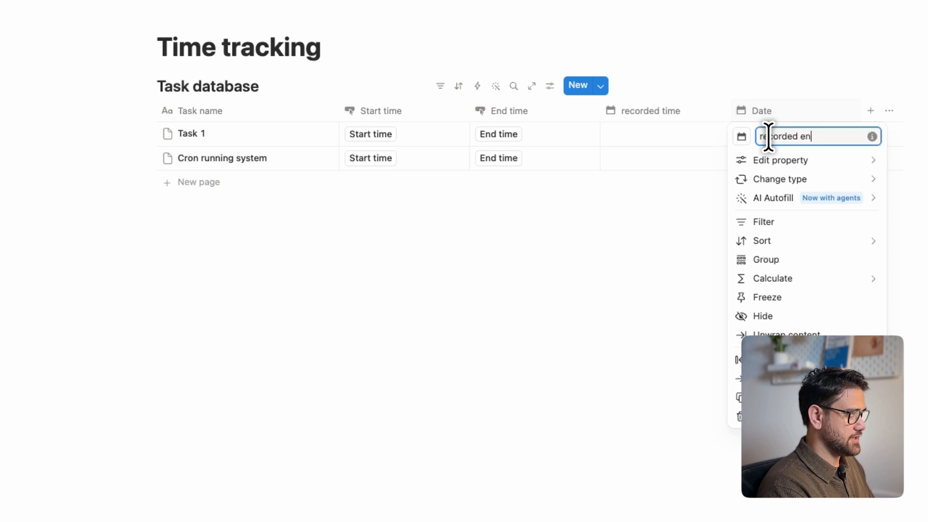
click(642, 112)
click(652, 112)
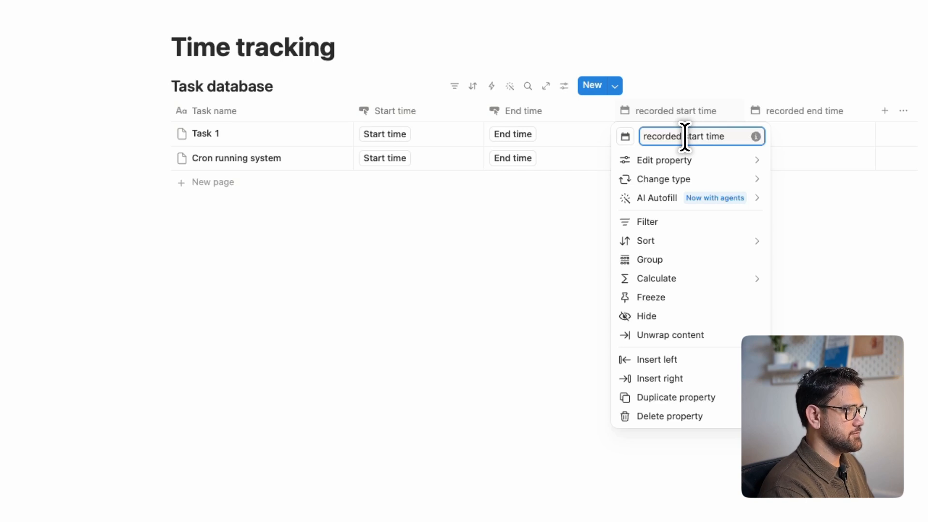
click(793, 213)
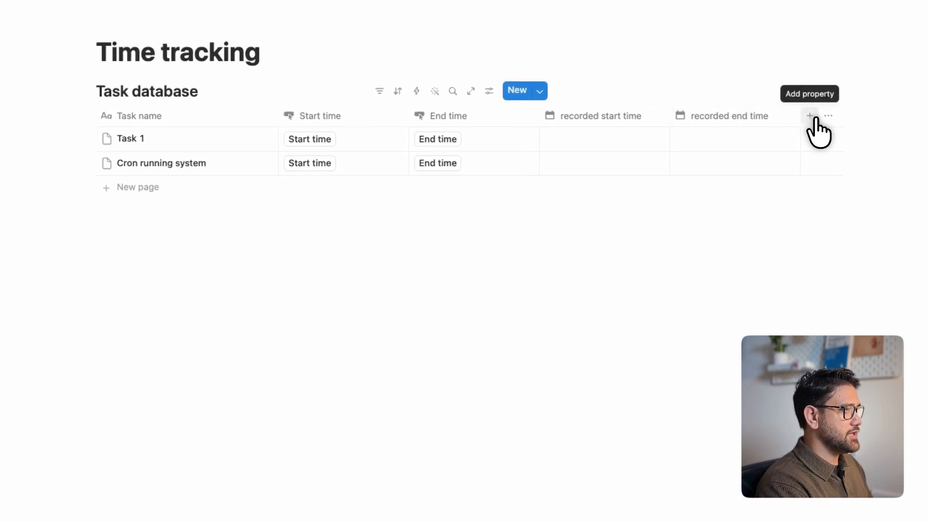
Add a Number property named "Billable hours" after the recorded end time property.
click(814, 119)
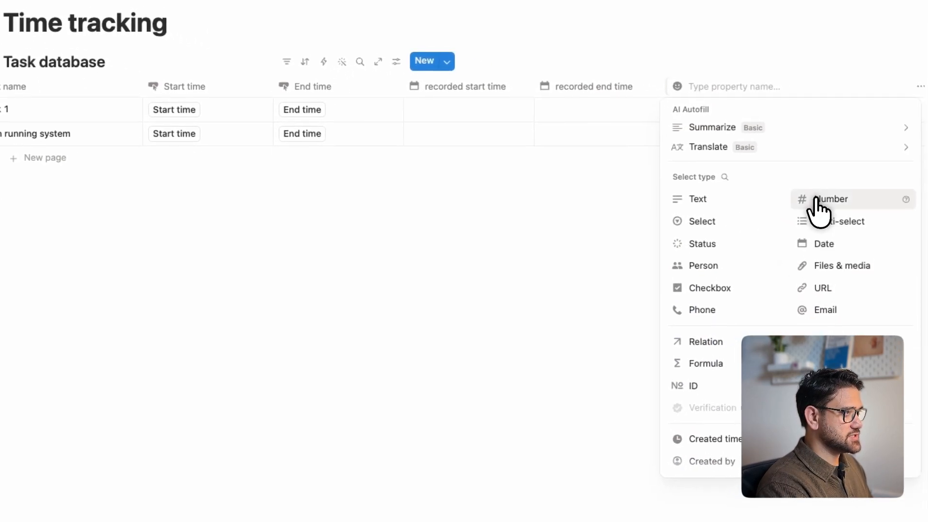
click(817, 208)
click(720, 85)
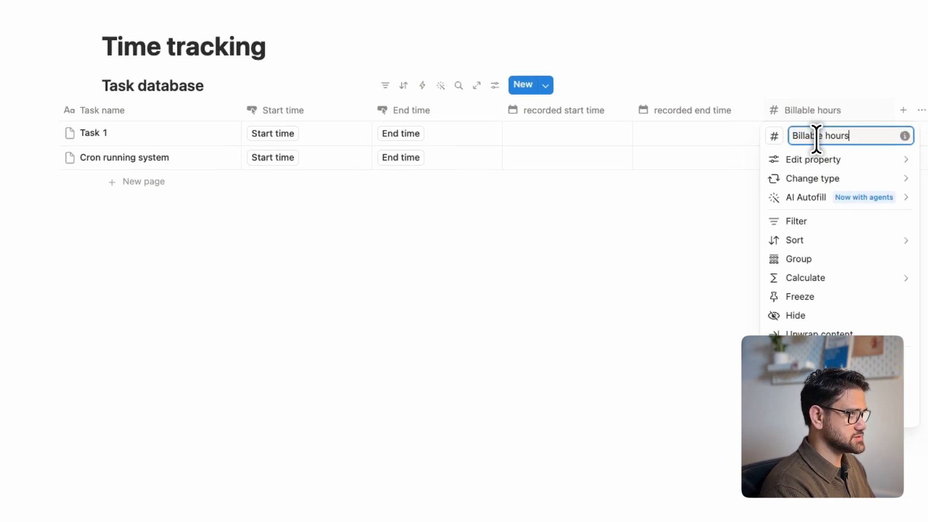
click(505, 267)
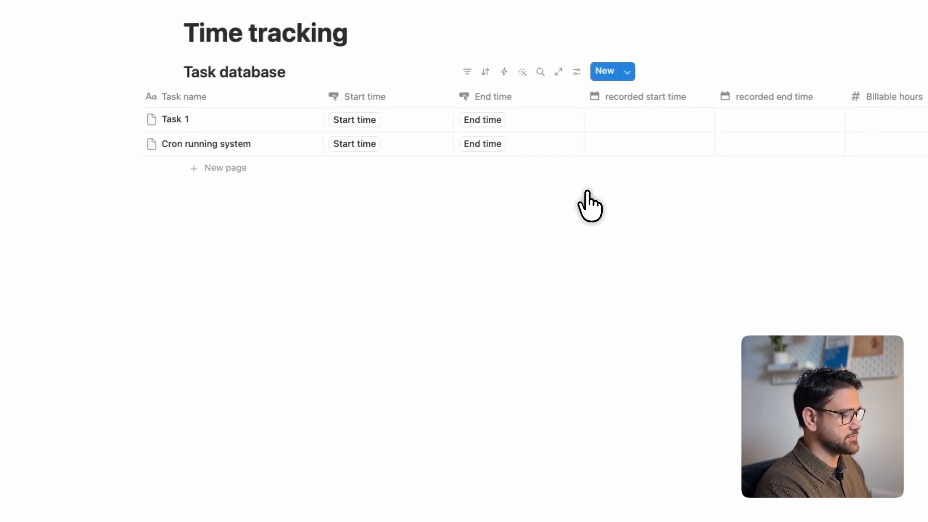
Configure the Start time button's automation to set this page's recorded start time to Time triggered, and save it.
click(322, 111)
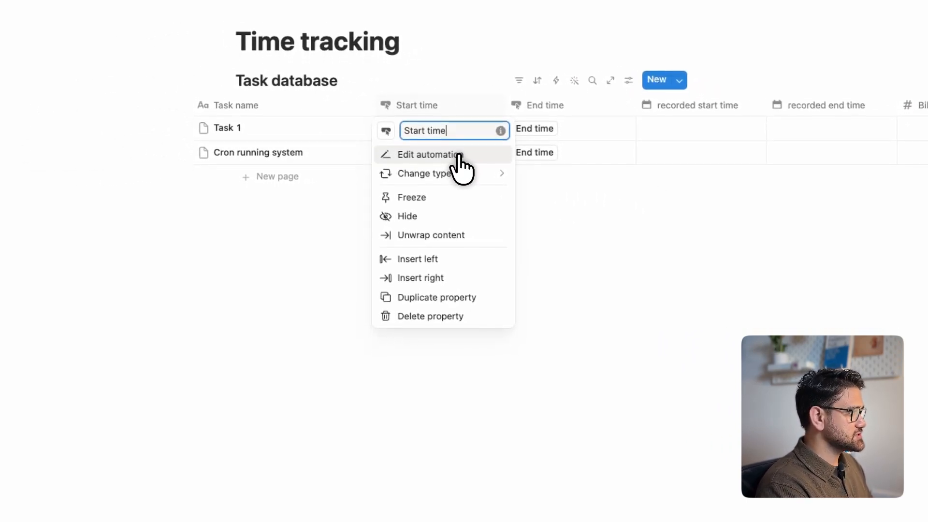
click(459, 161)
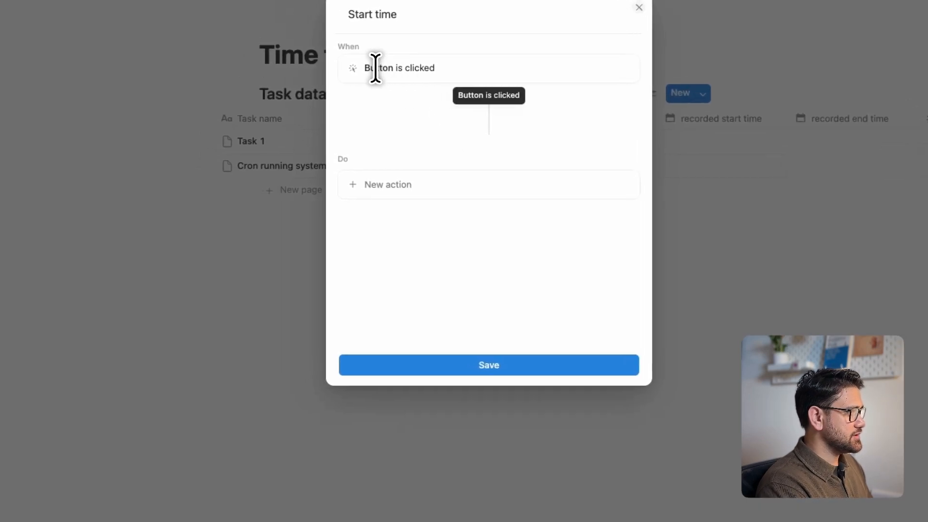
click(399, 182)
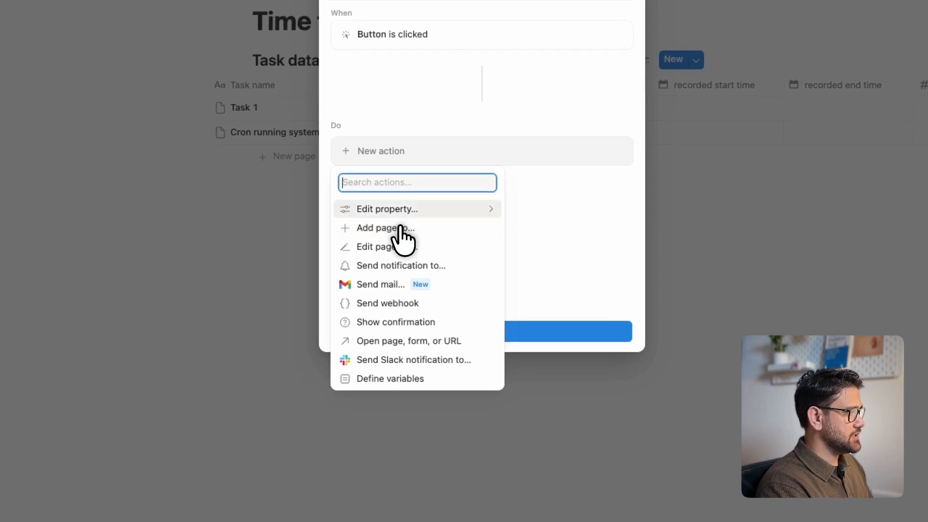
click(399, 210)
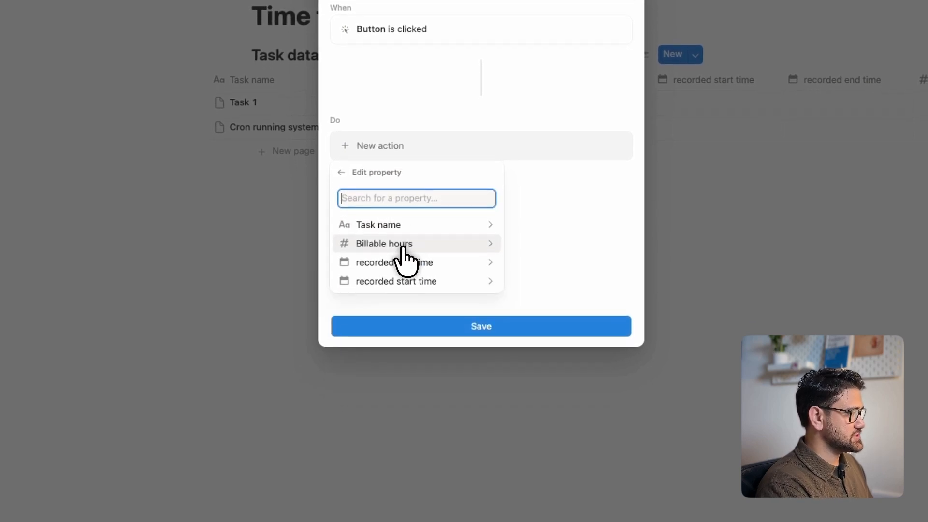
click(412, 276)
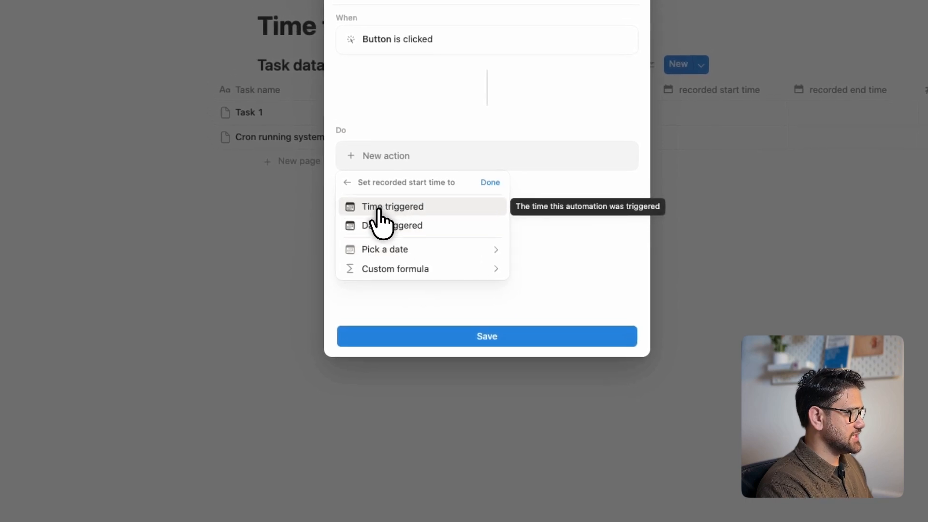
click(378, 209)
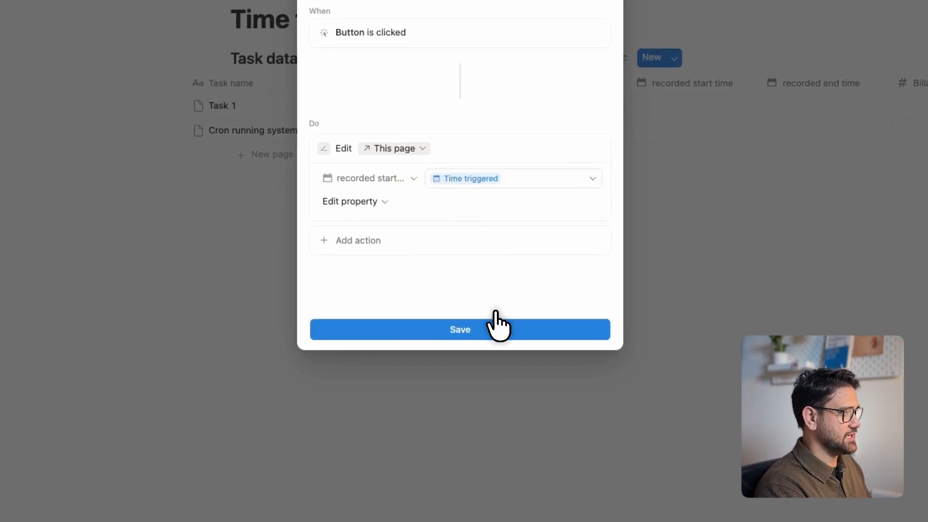
click(492, 317)
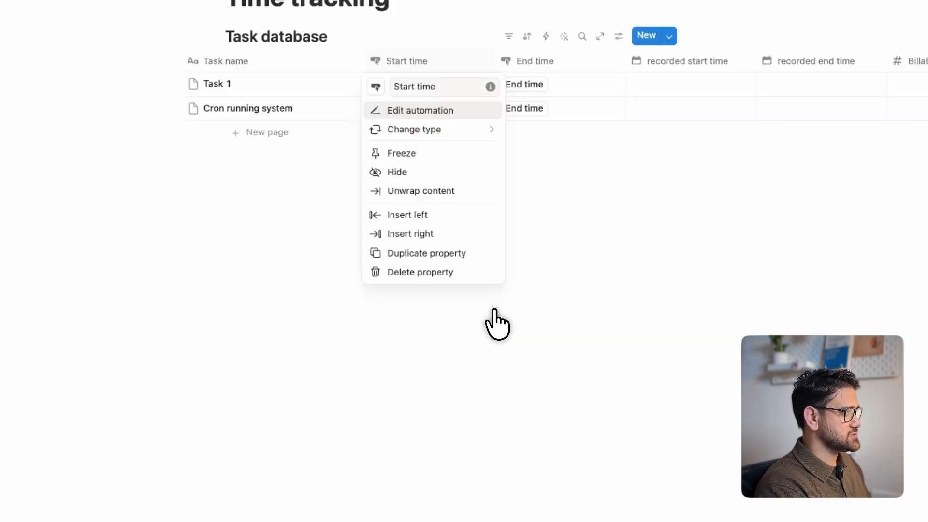
click(535, 318)
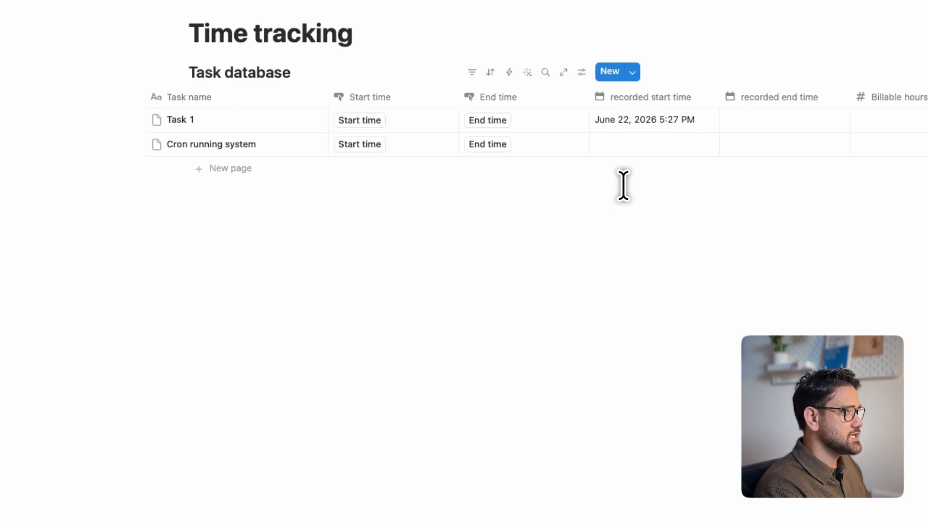
Open the End time button's automation and add an action setting this page's Billable hours with a custom formula.
key(Tab)
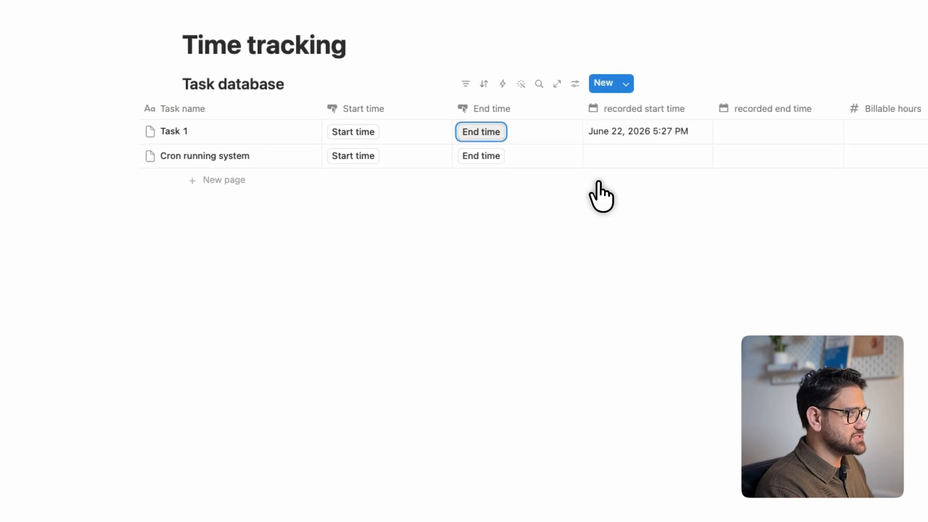
click(513, 109)
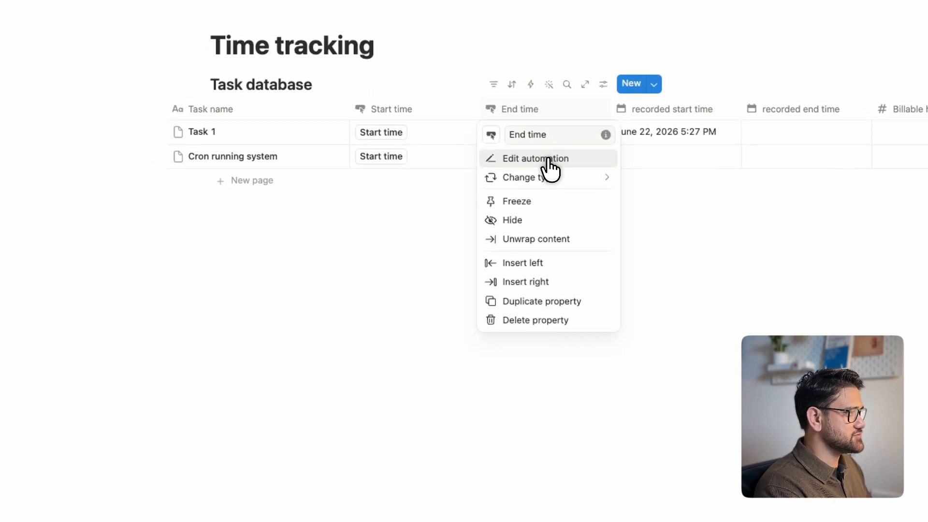
click(550, 169)
click(471, 170)
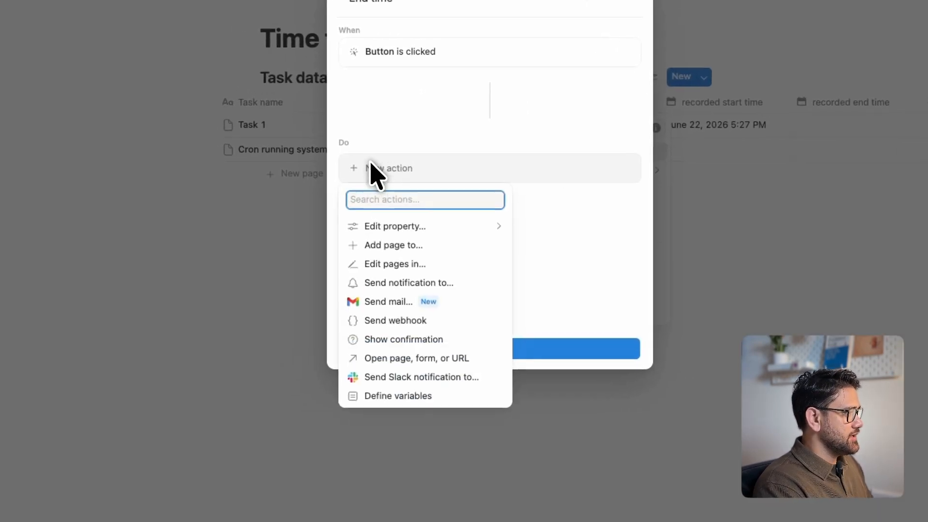
click(416, 226)
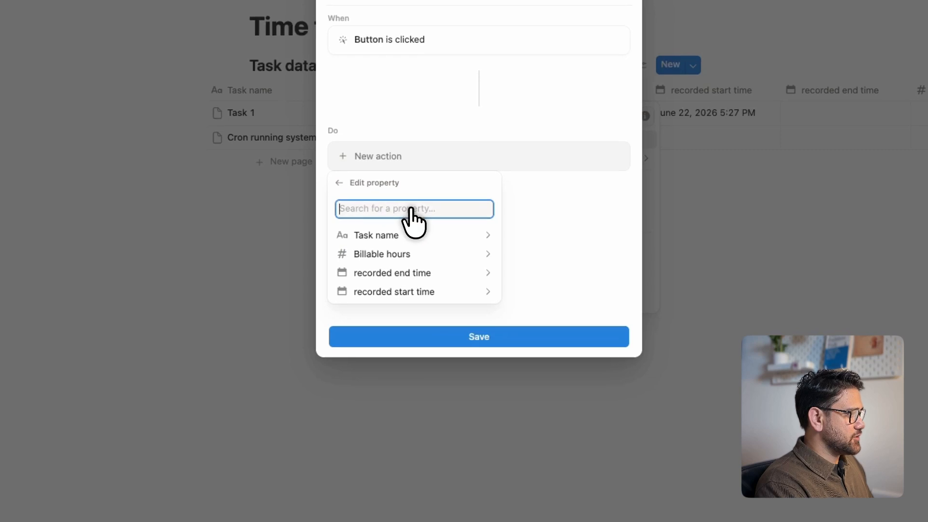
click(411, 252)
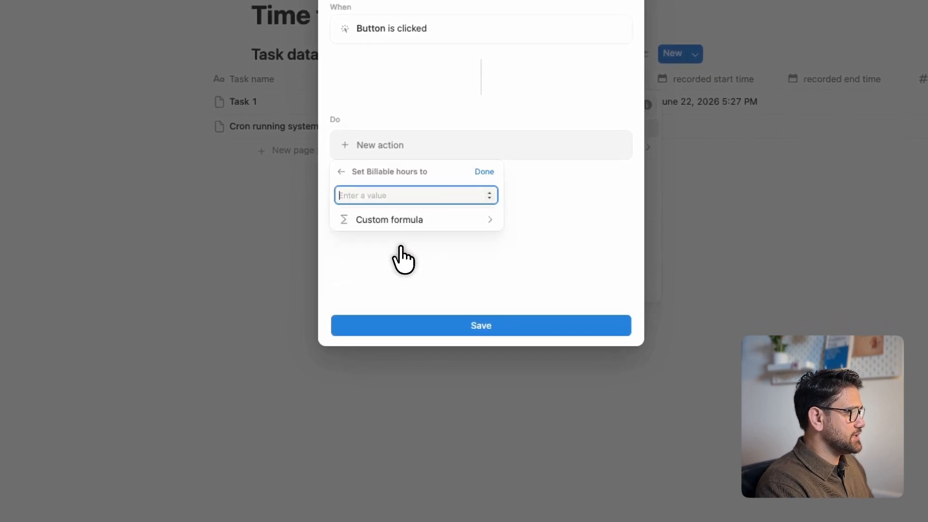
click(401, 221)
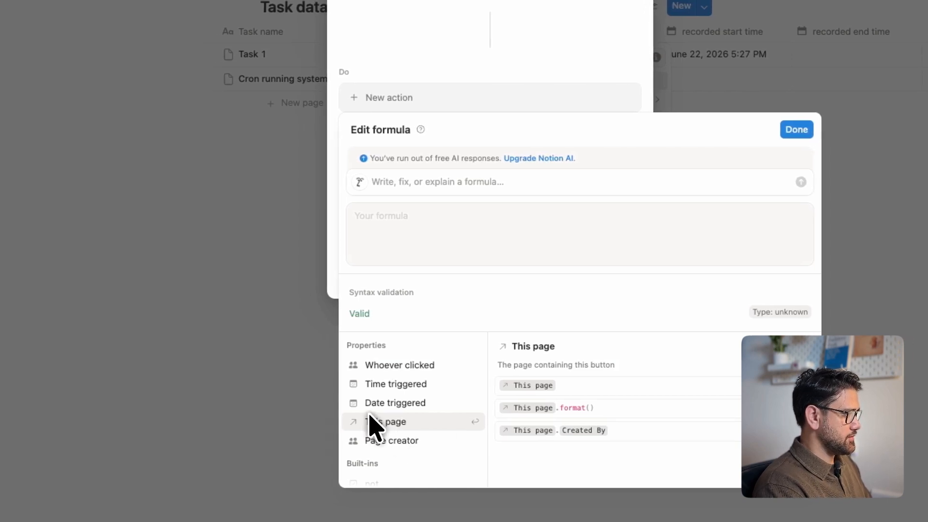
Begin the Billable hours formula with This page.Billable hours followed by a plus sign.
click(367, 430)
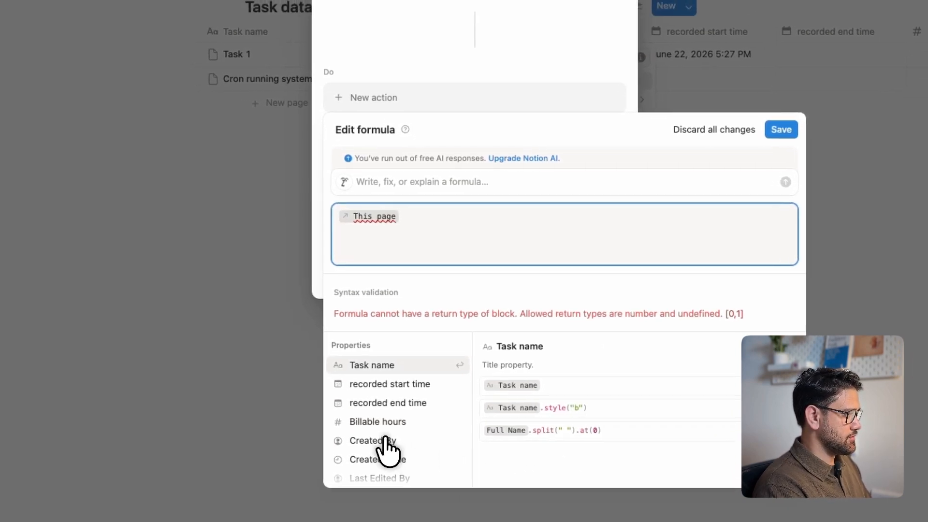
text(.)
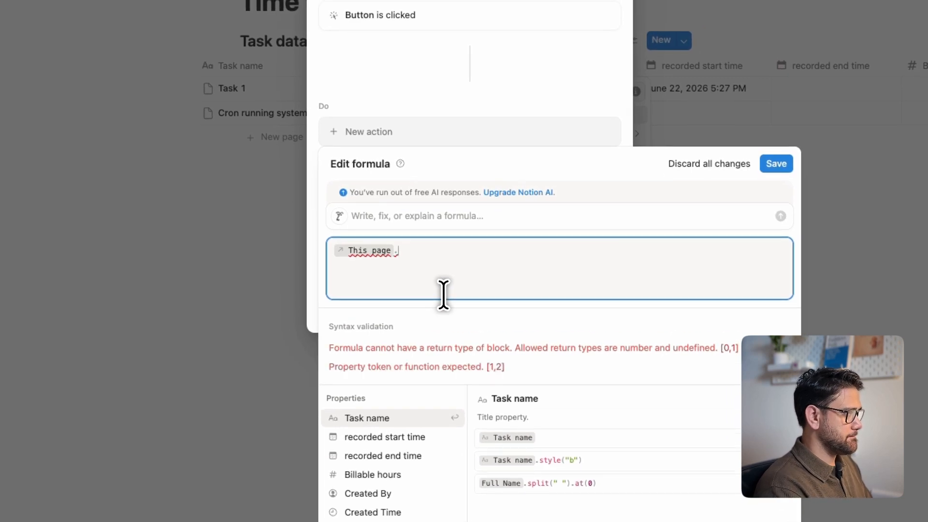
text(bil)
key(Return)
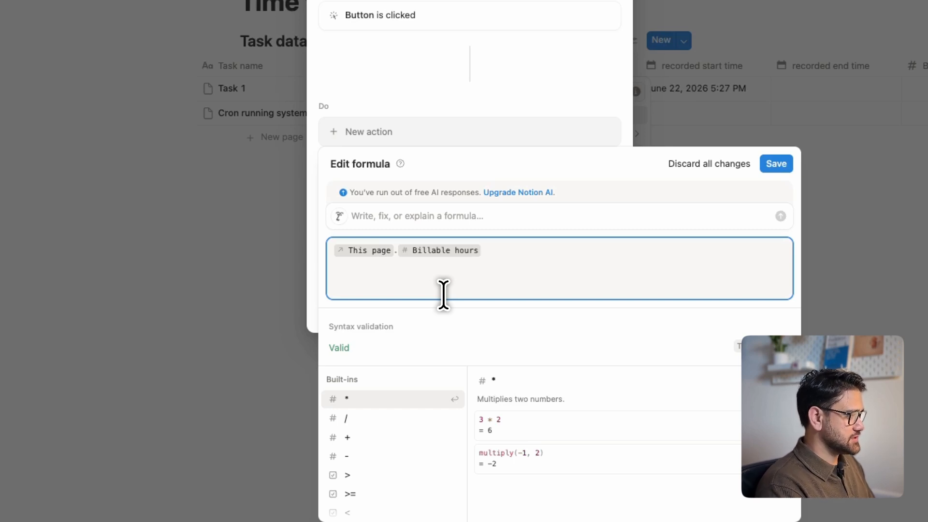
text(+)
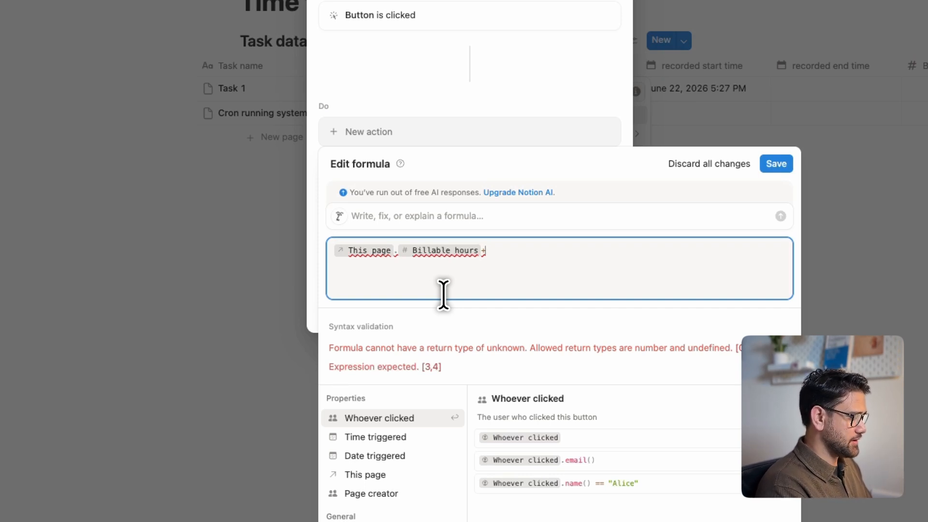
Insert the dateBetween() function after the plus sign in the formula.
text(dt)
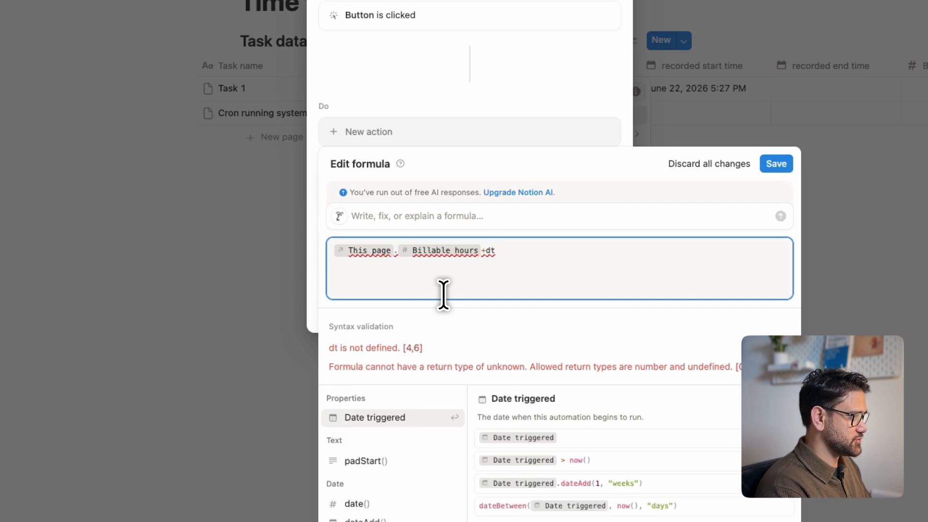
key(BackSpace)
text(ate)
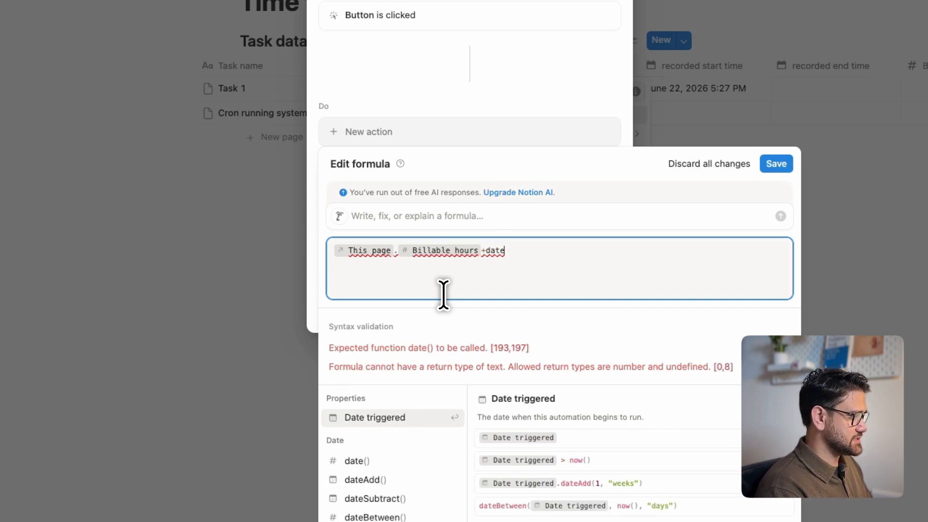
key(Down)
key(Down)
key(Down)
key(Down)
key(Return)
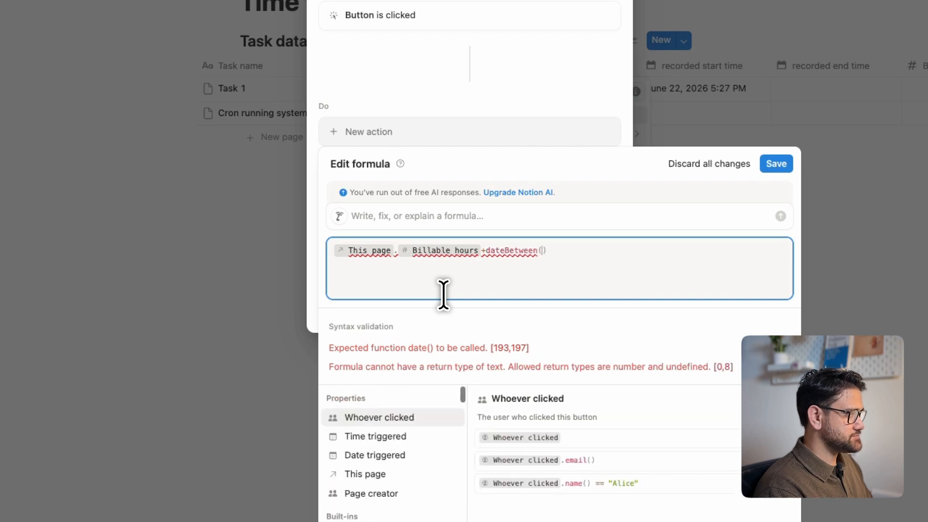
Enter now() minus This page.recorded start time inside the dateBetween() parentheses.
text(now)
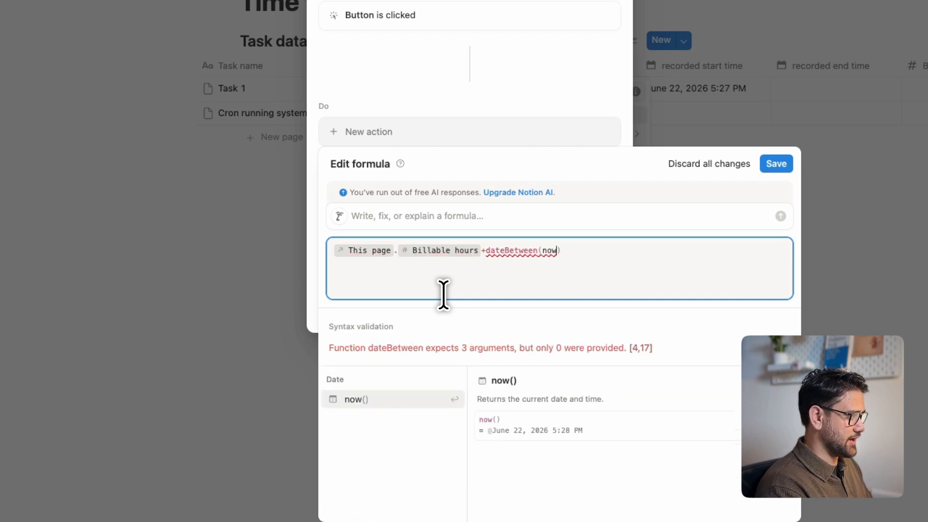
key(Return)
text(-)
key(Down)
key(Down)
key(Down)
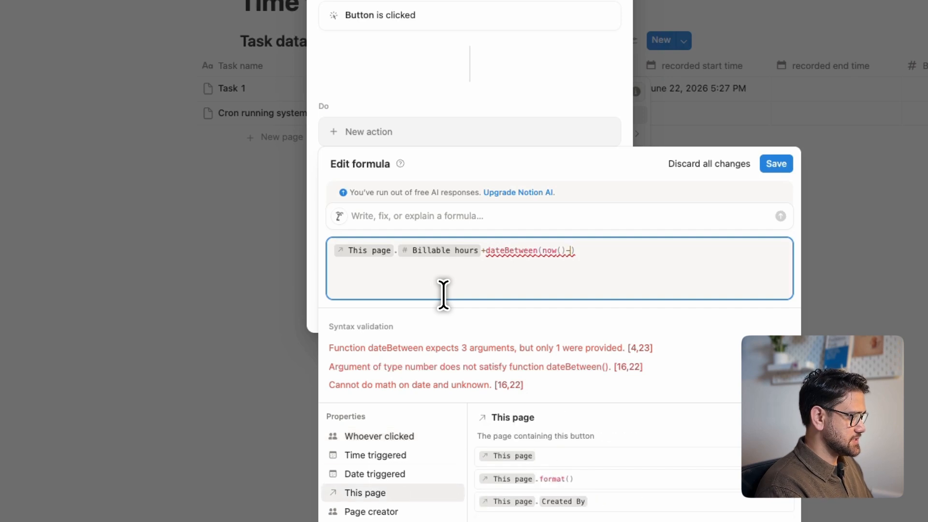
key(Return)
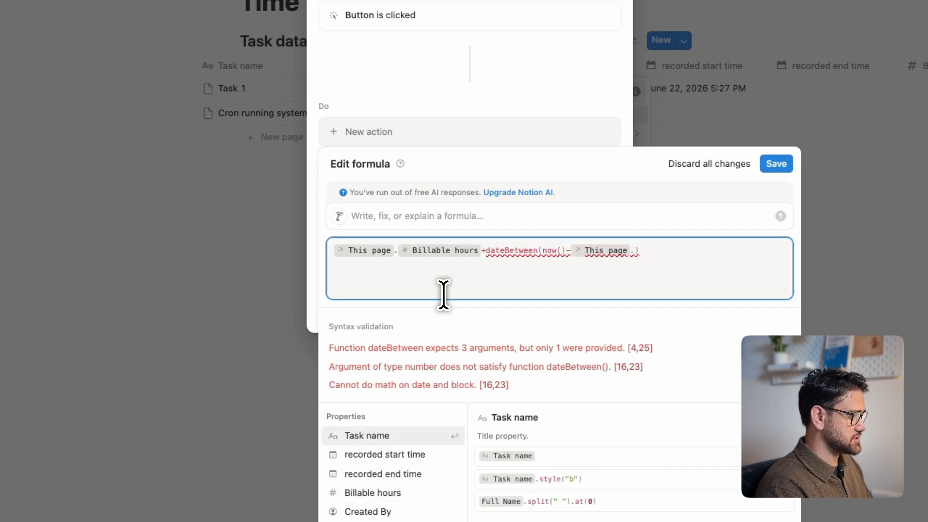
key(Down)
key(Down)
key(Up)
key(Return)
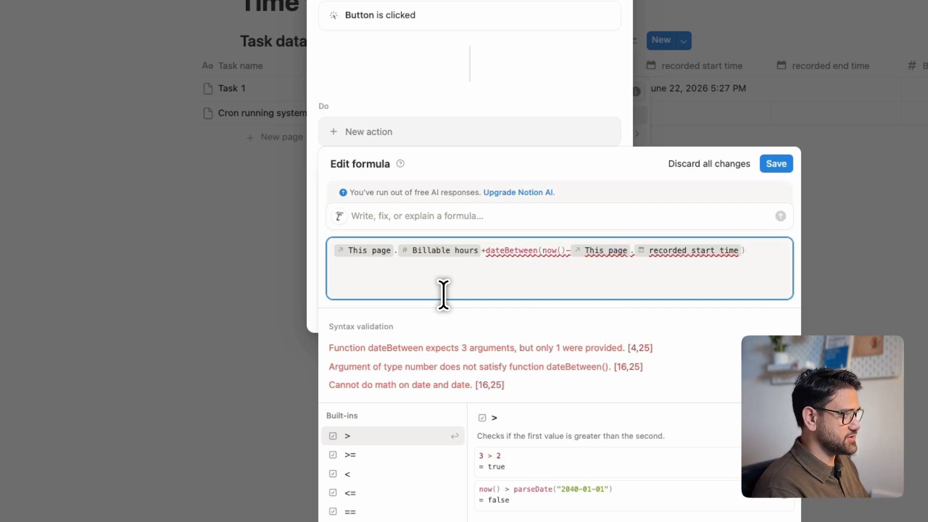
Replace the minus sign between now() and This page.recorded start time with a comma.
text())
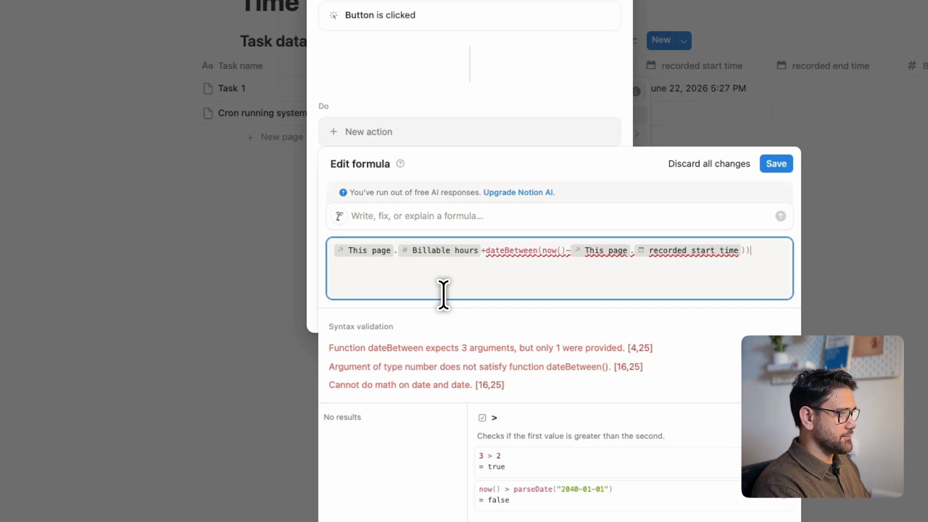
key(Left)
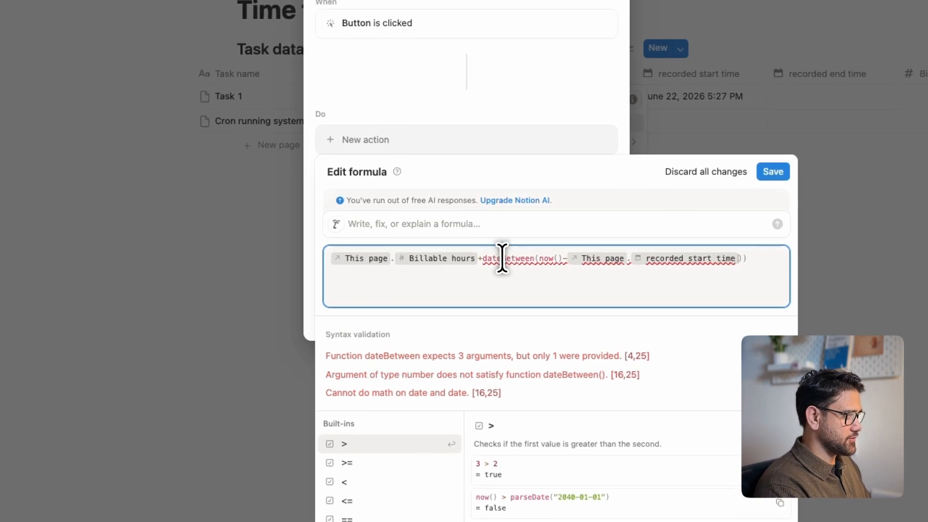
key(BackSpace)
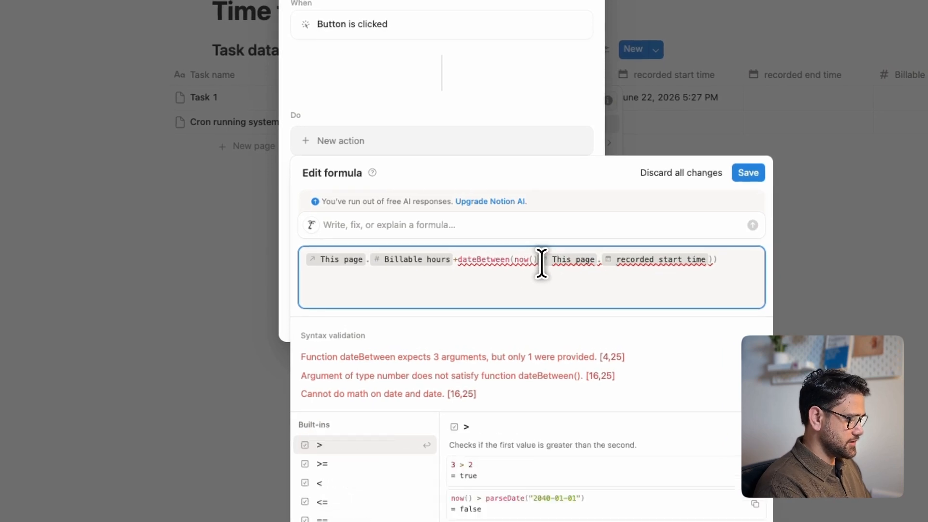
text(,)
key(super+Right)
key(Left)
key(Left)
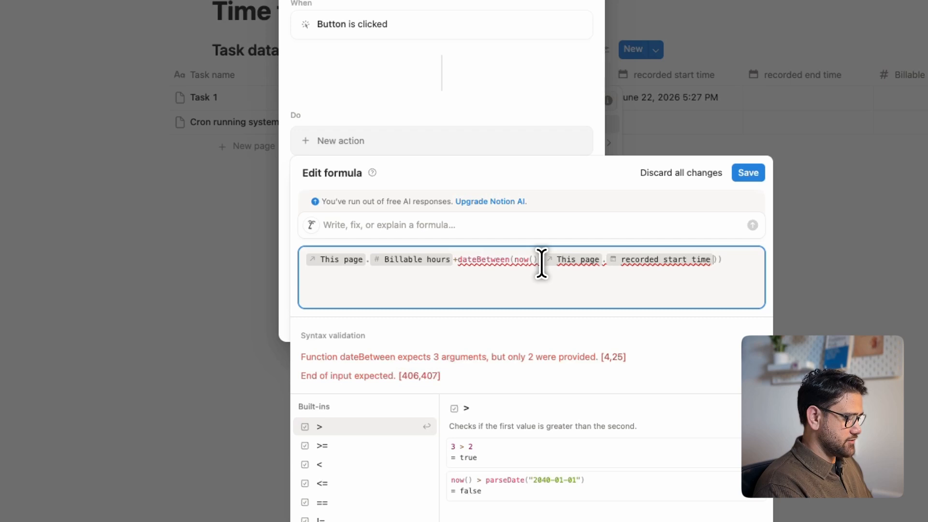
Add "minutes" as the third dateBetween() argument and remove the surplus closing parenthesis.
text(,")
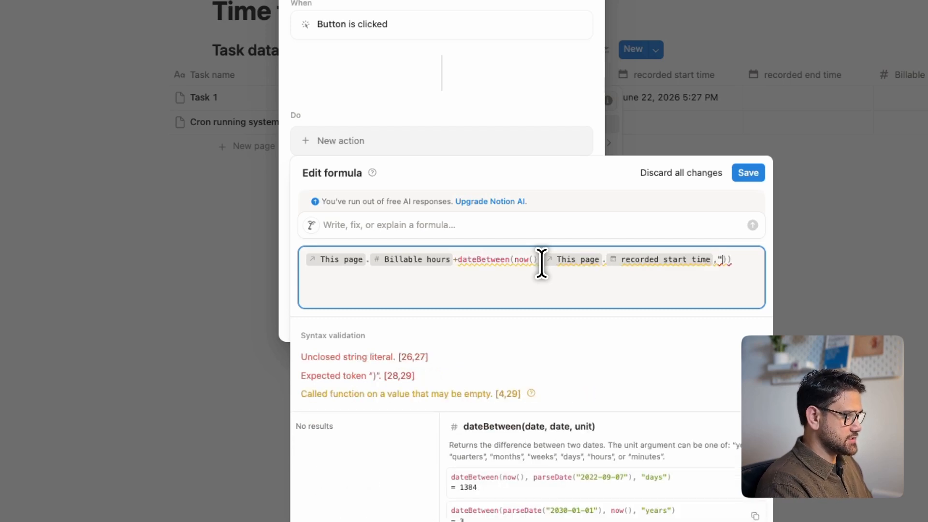
text(minutes)
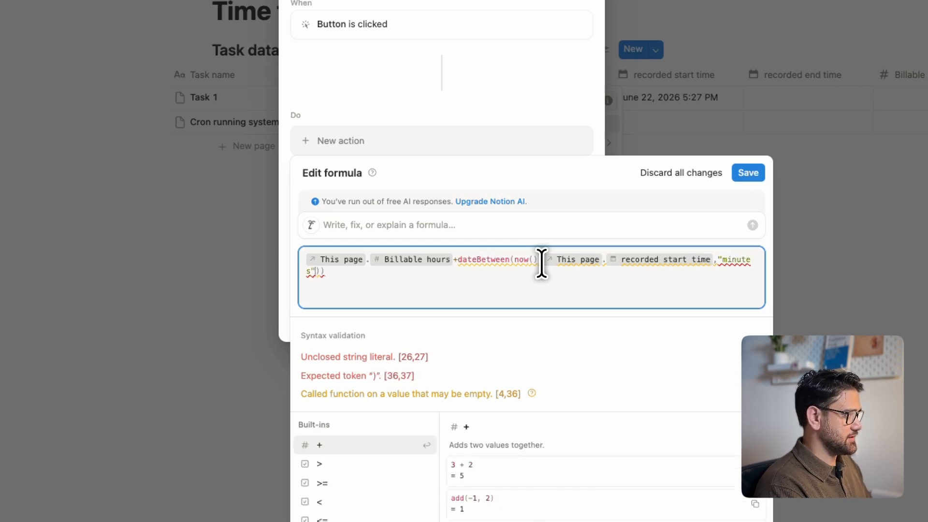
text(")
key(End)
key(BackSpace)
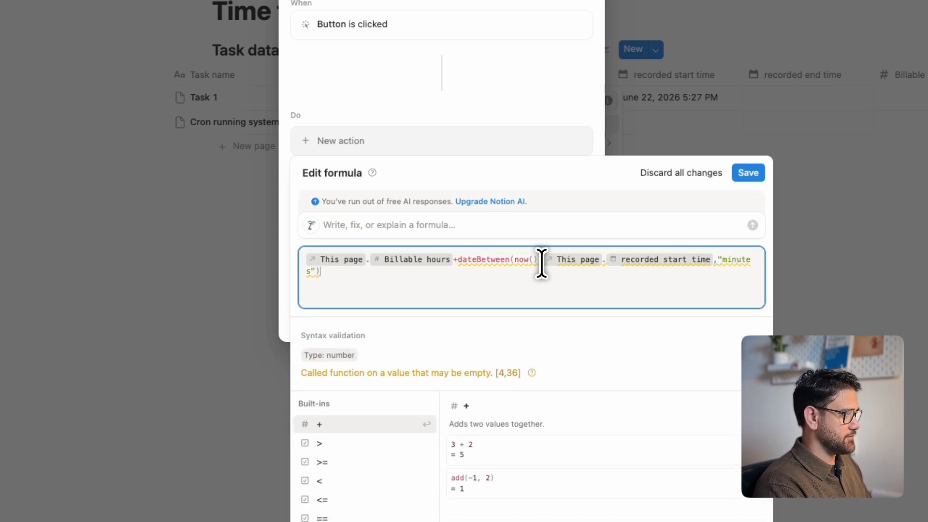
Save the Billable hours formula and the End time button's automation.
click(540, 261)
text(,)
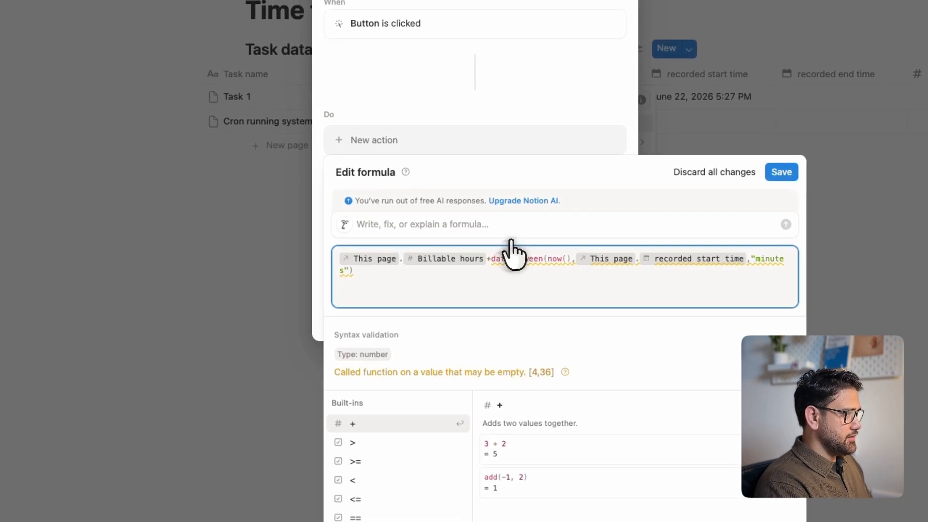
click(781, 171)
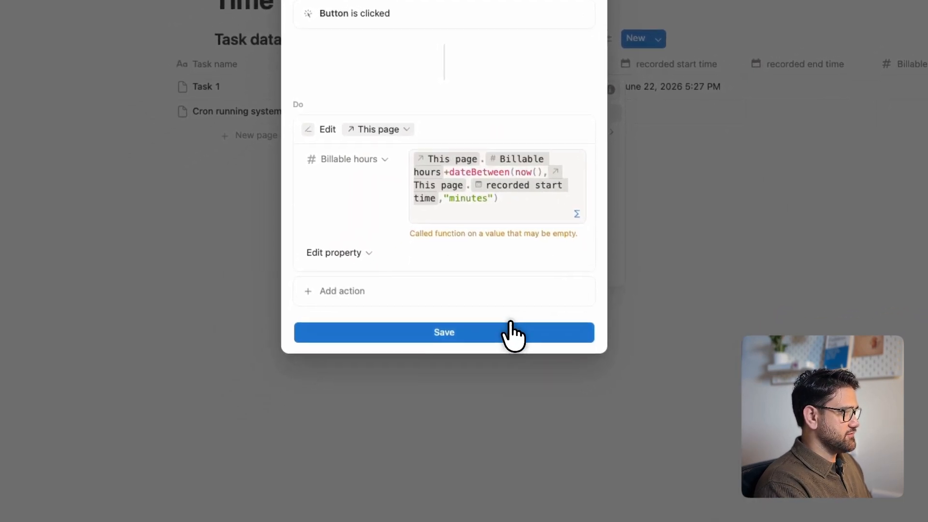
click(508, 333)
click(491, 307)
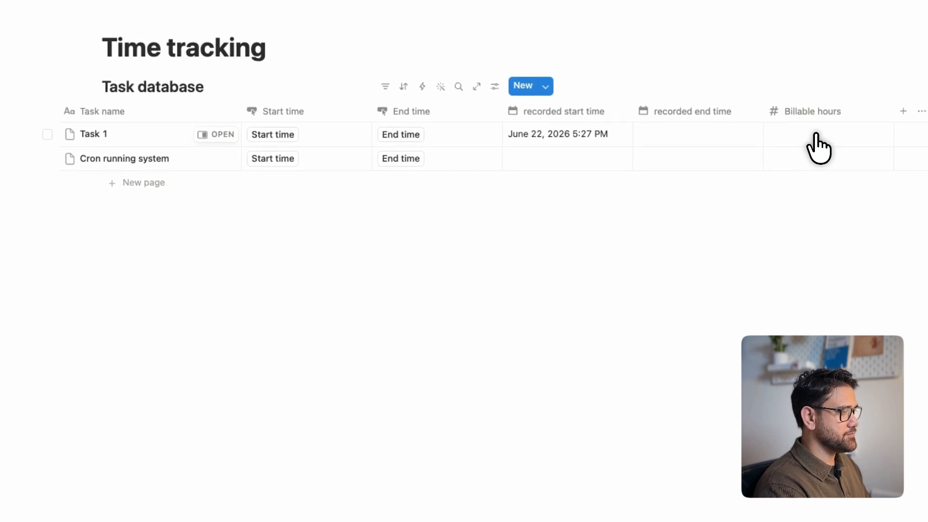
Add a second action to the End time button's automation setting this page's recorded end time to Time triggered, and save it.
click(449, 112)
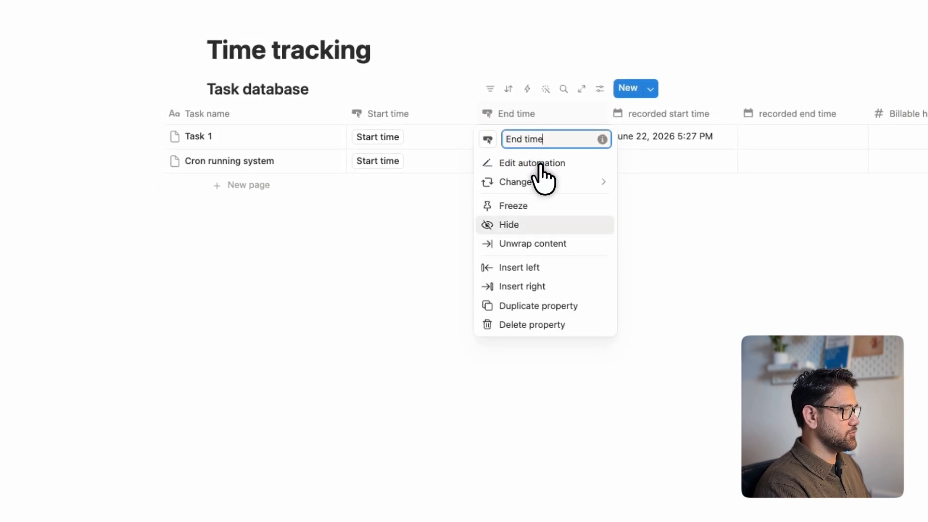
click(538, 144)
click(364, 338)
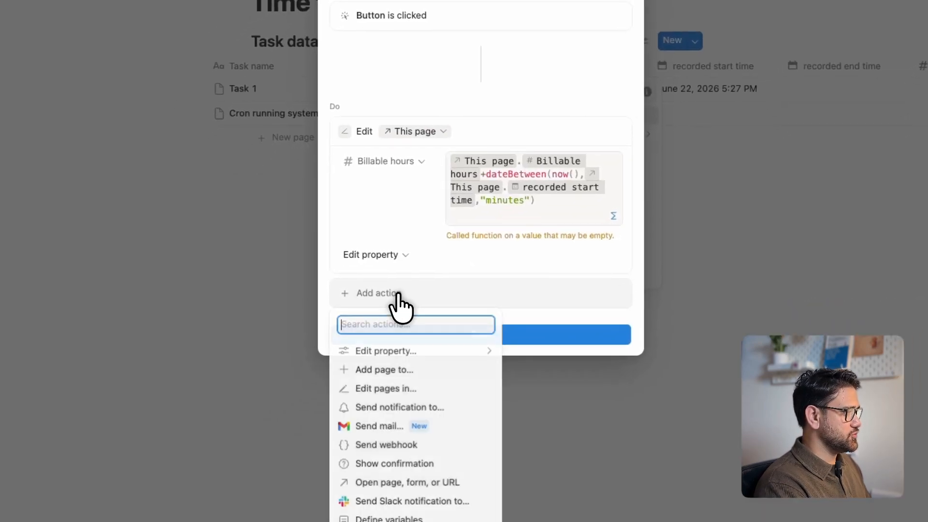
click(411, 341)
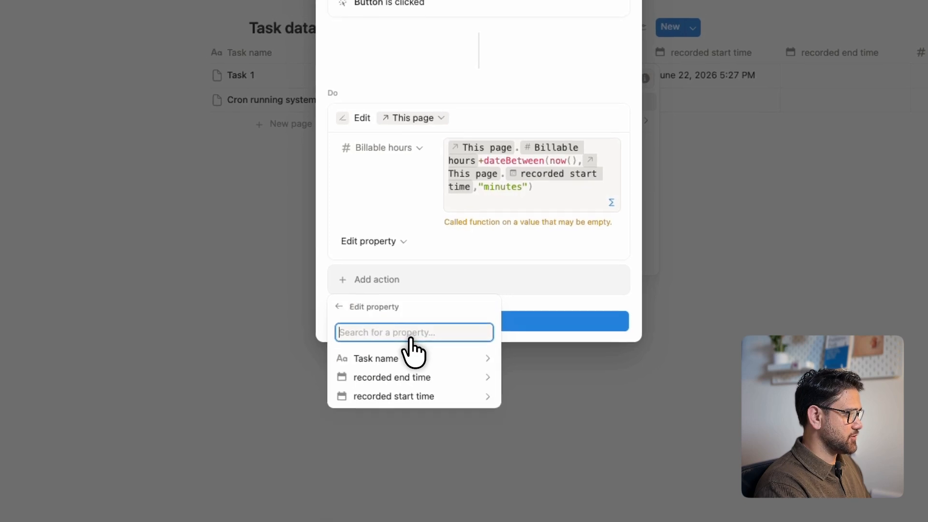
click(406, 385)
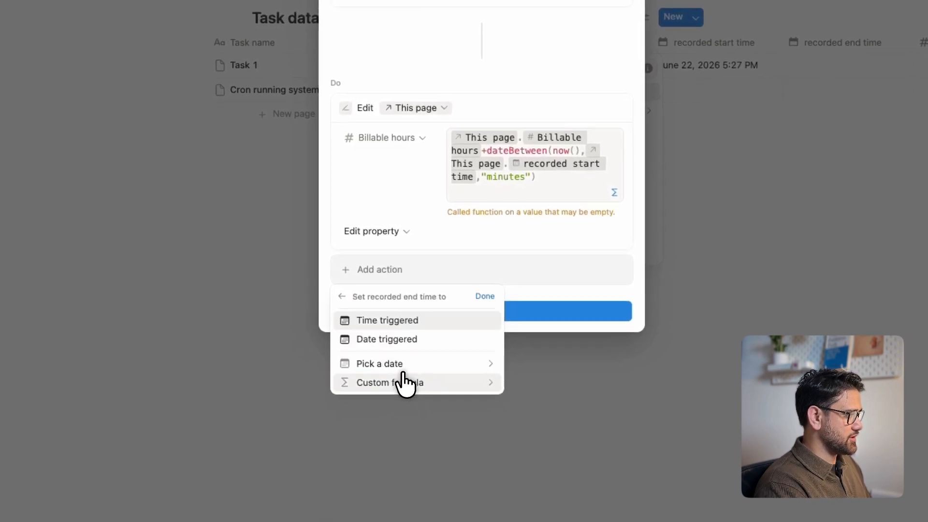
click(479, 306)
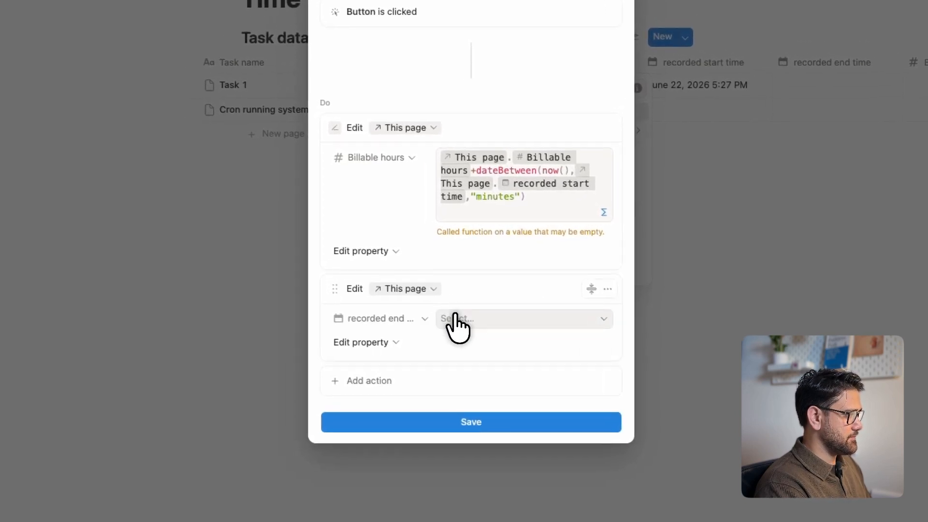
click(489, 311)
click(479, 358)
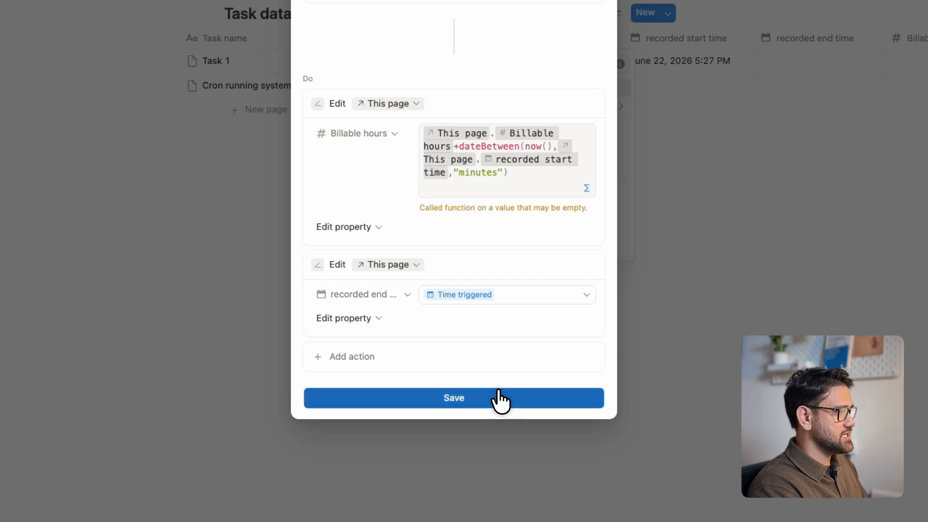
click(501, 401)
click(522, 342)
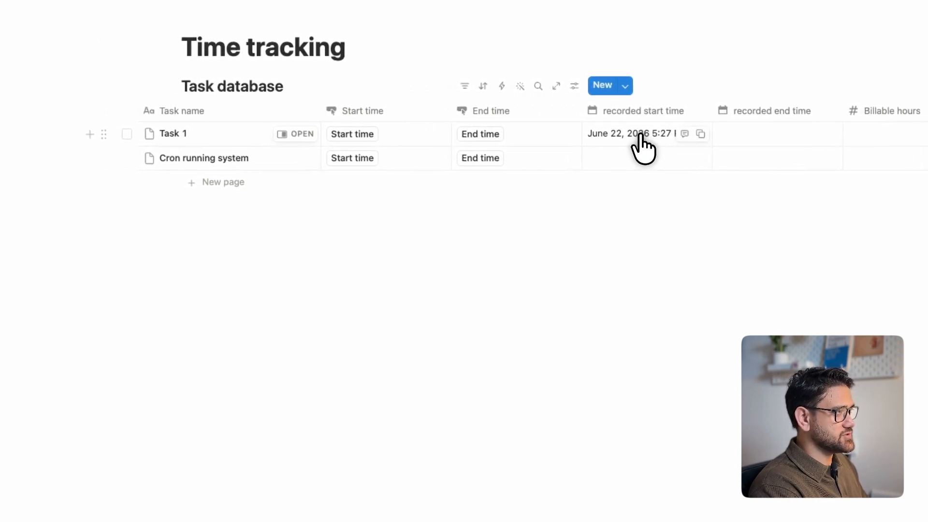
Run the End time button for Task 1 to record its end time.
click(510, 136)
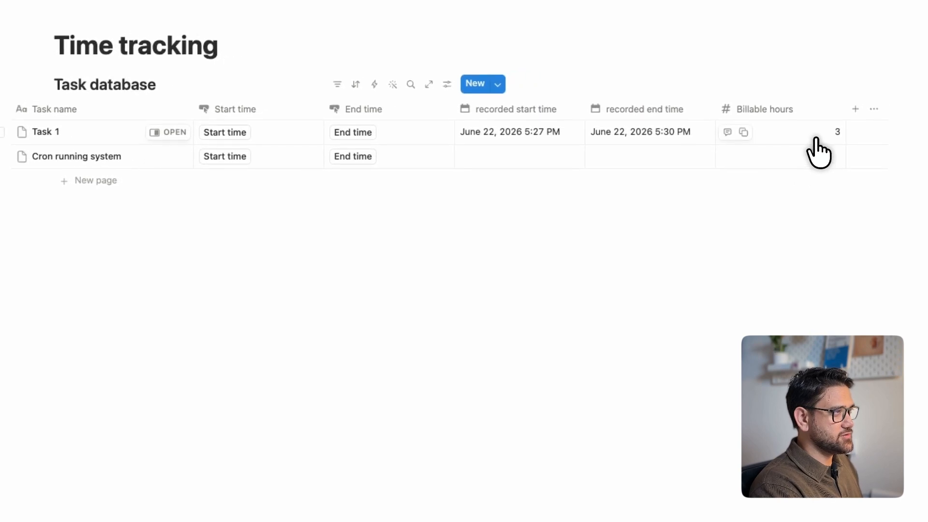
In the End time button's Billable hours formula, enclose the dateBetween() term in parentheses and divide it by 60.
click(816, 149)
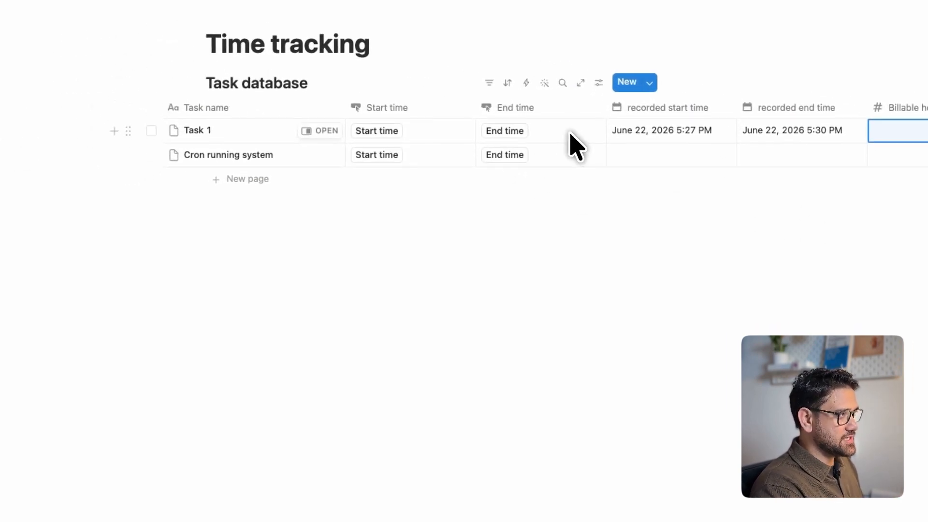
click(485, 109)
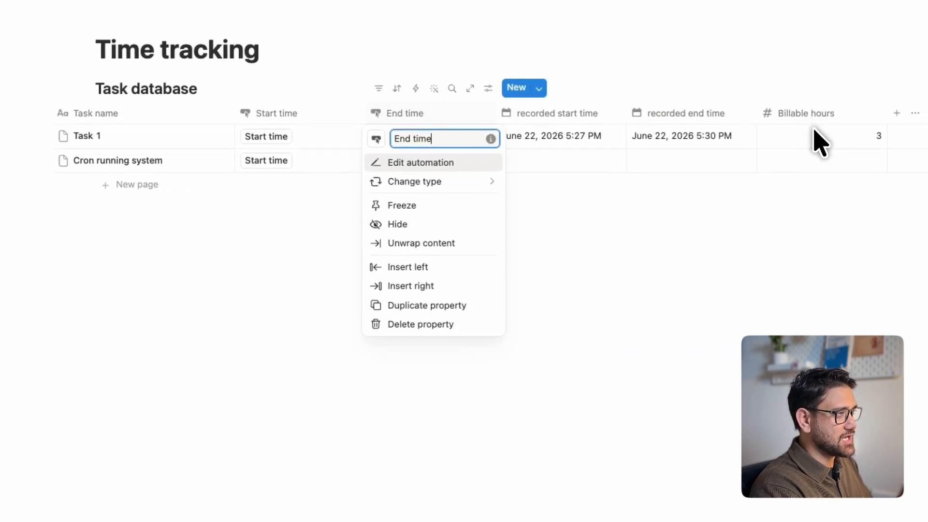
click(545, 159)
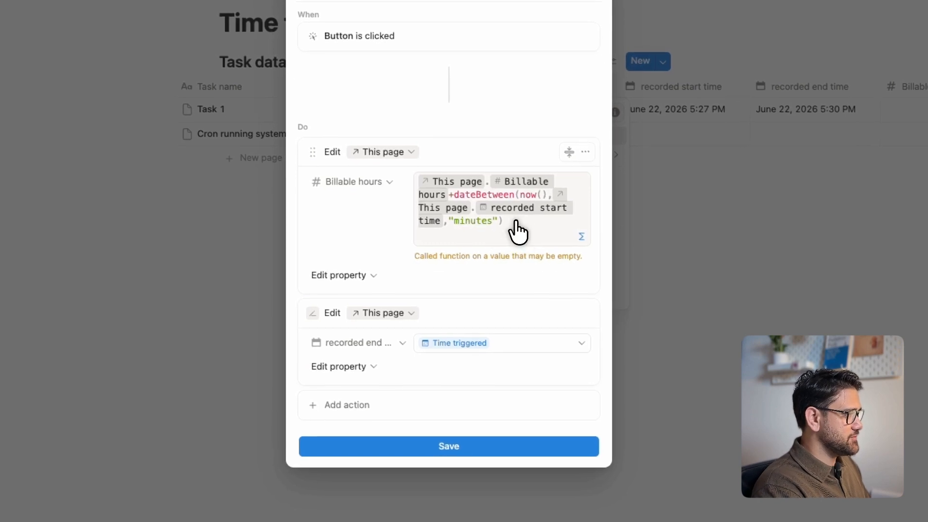
click(501, 225)
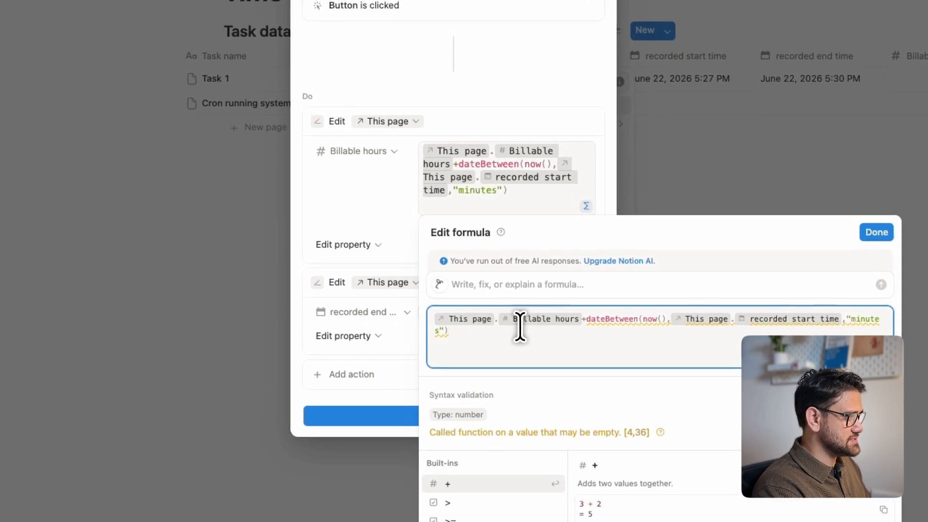
click(618, 346)
key(Left)
key(Left)
key(Left)
key(Left)
key(Left)
key(Left)
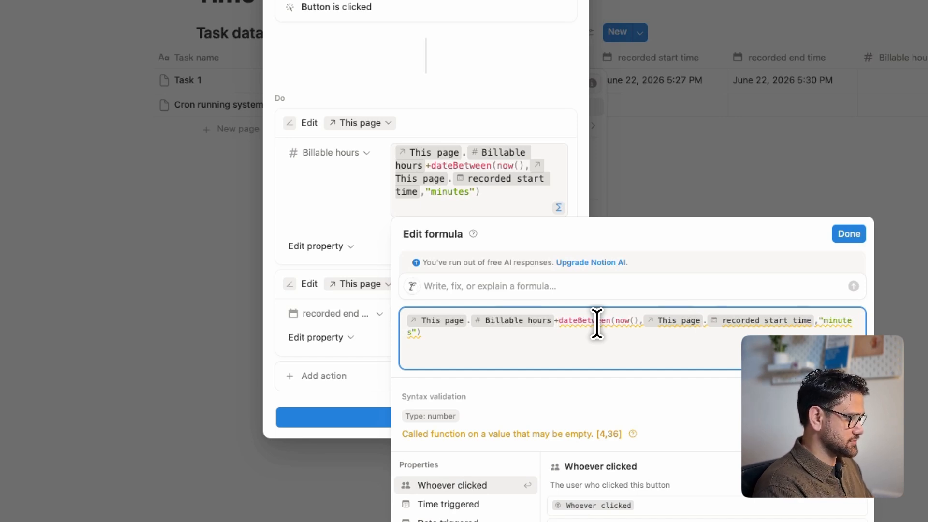
text(()
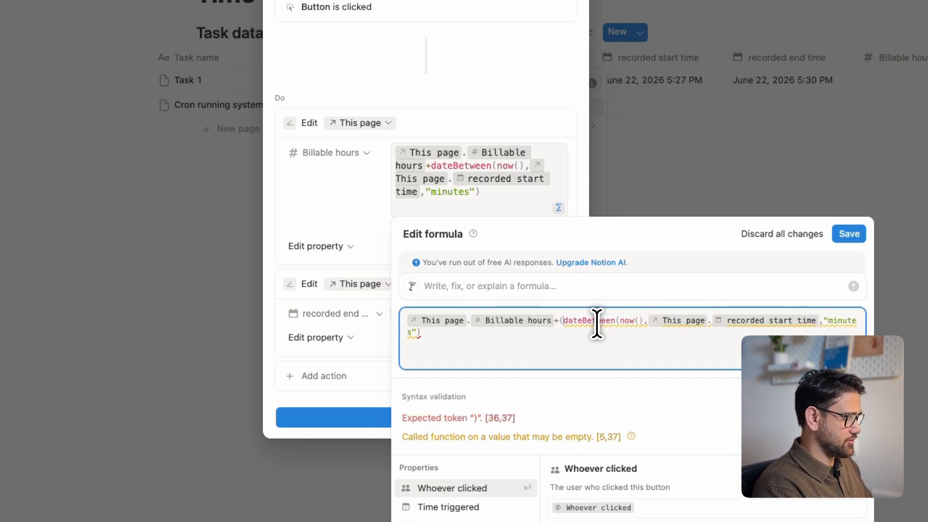
key(Down)
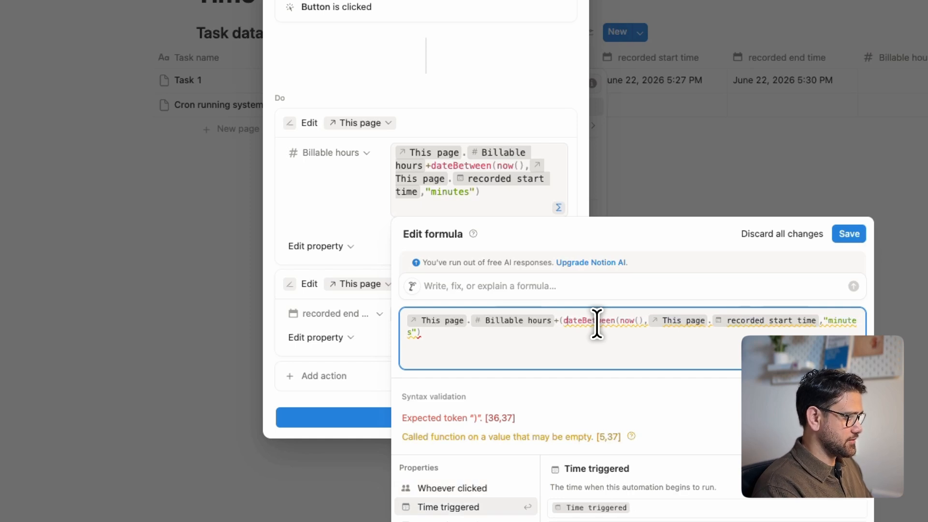
key(Up)
key(Up)
click(457, 336)
text(/60))
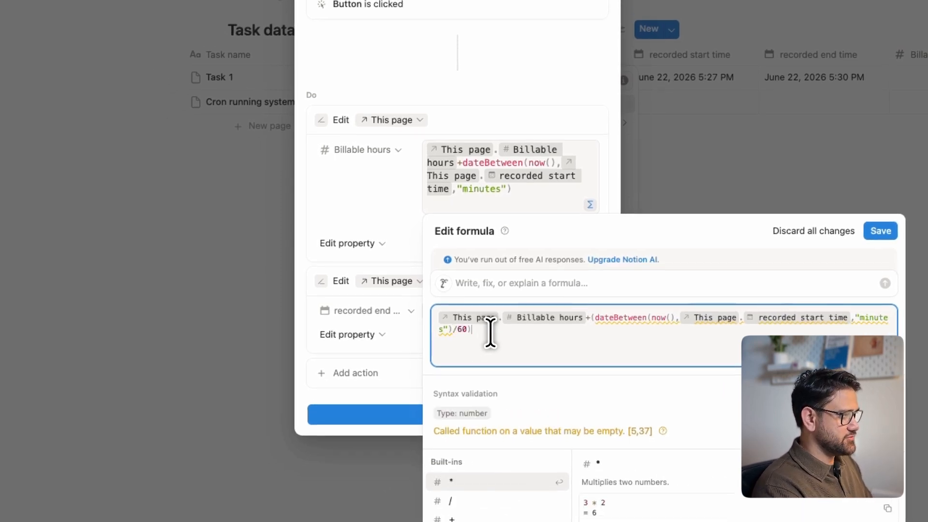
Wrap the divided term in round() with a precision of 1, and save the formula and the automation.
click(589, 319)
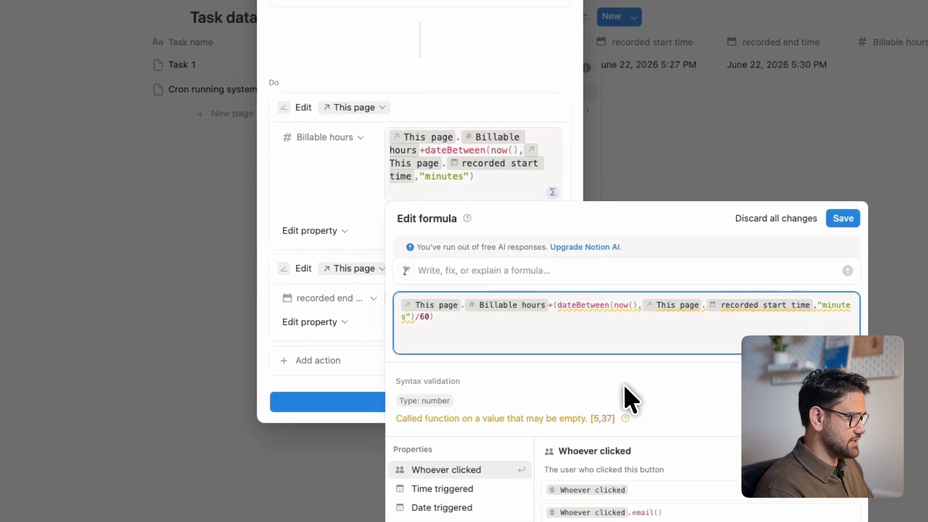
text(round)
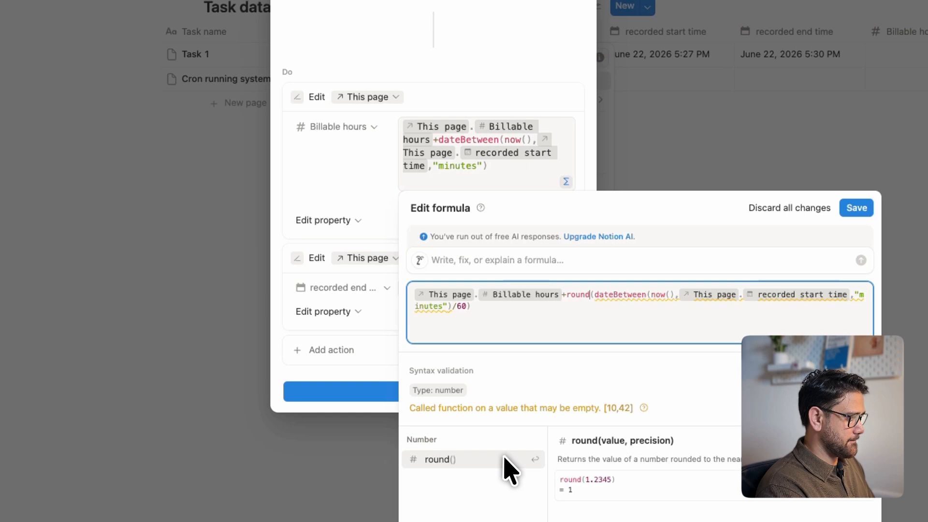
text(()
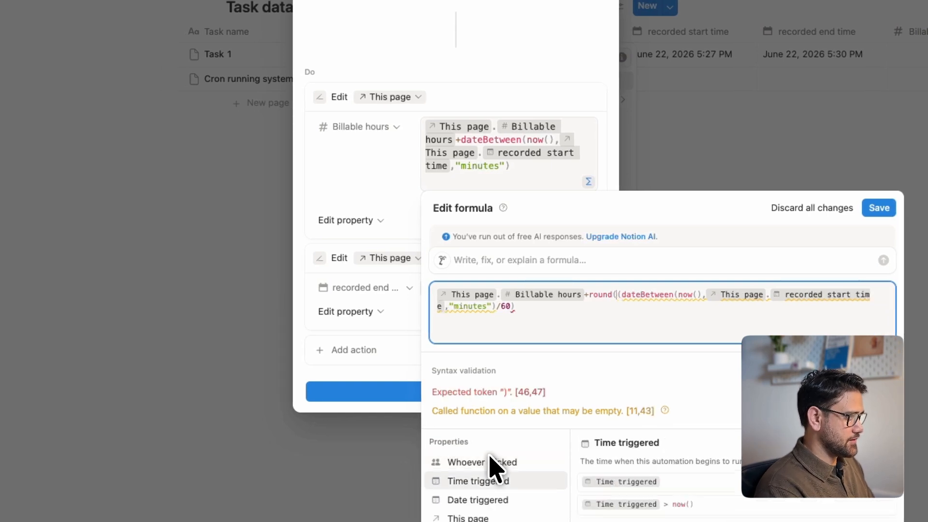
click(566, 308)
text(,1))
click(862, 231)
click(566, 414)
click(527, 418)
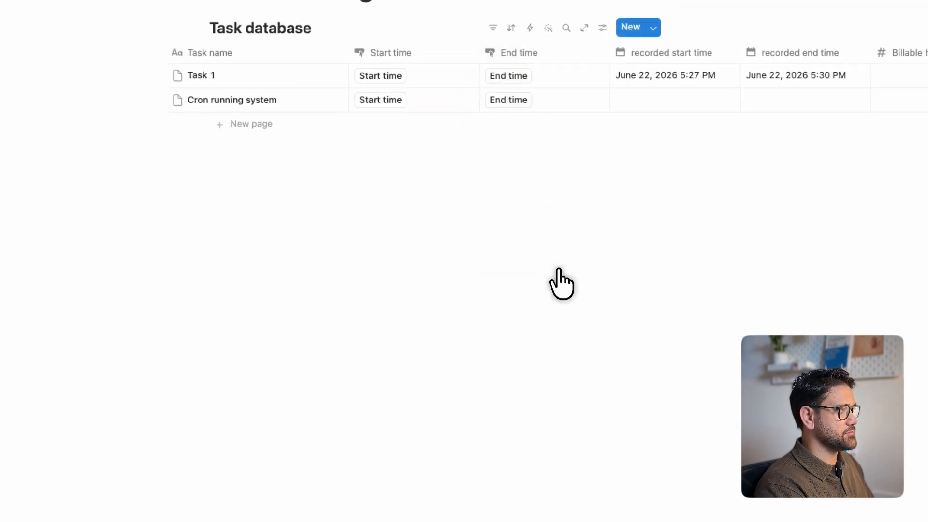
Clear Task 1's recorded end time and Billable hours value, and rerun its End time button to test the formula.
click(811, 62)
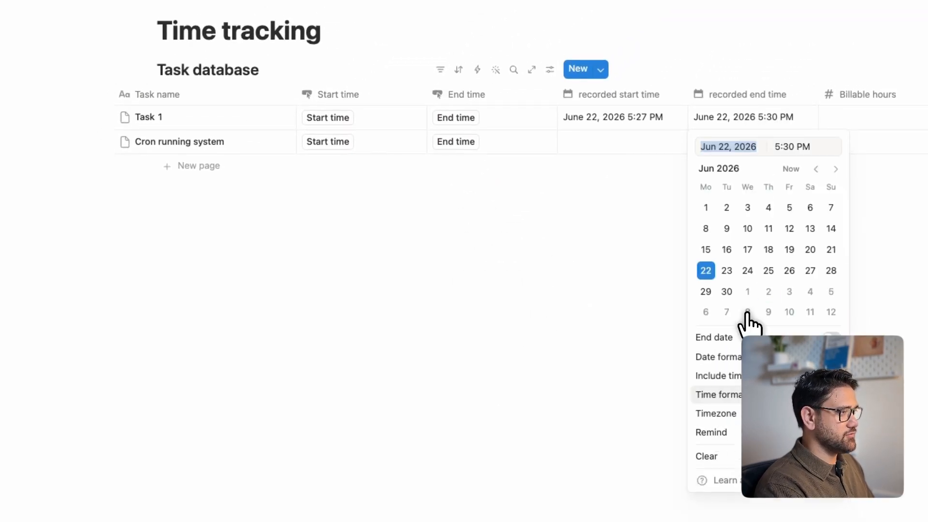
click(720, 457)
click(896, 125)
key(BackSpace)
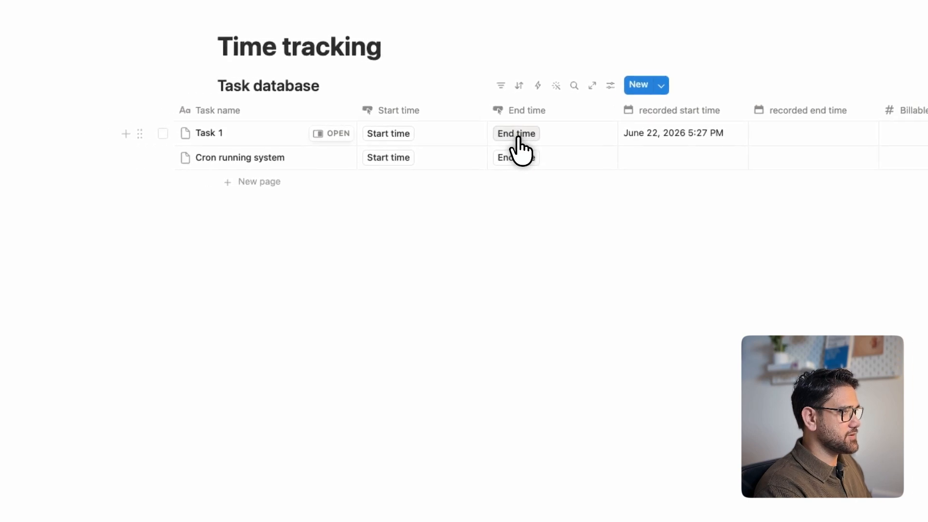
click(482, 135)
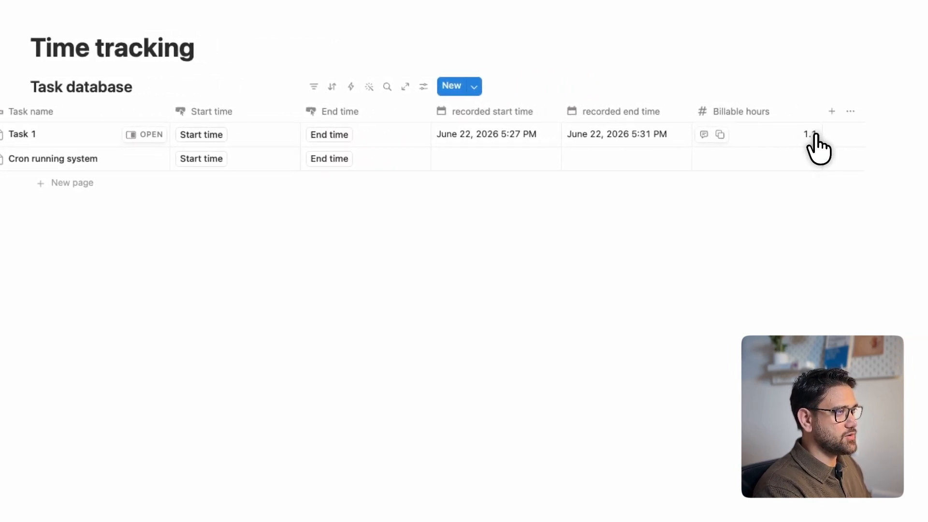
click(816, 141)
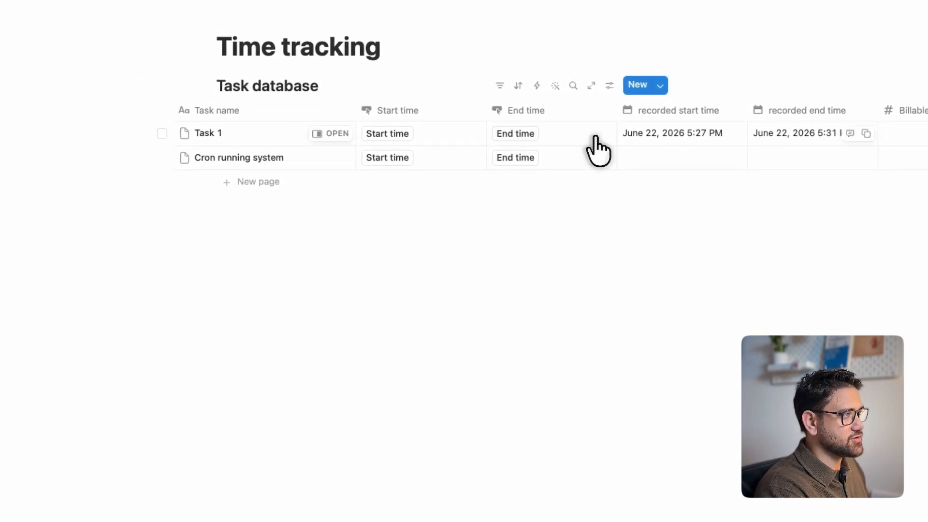
Set Task 1's recorded start time to 2:27 PM on June 22, 2026 and run its End time button again.
click(692, 138)
click(665, 148)
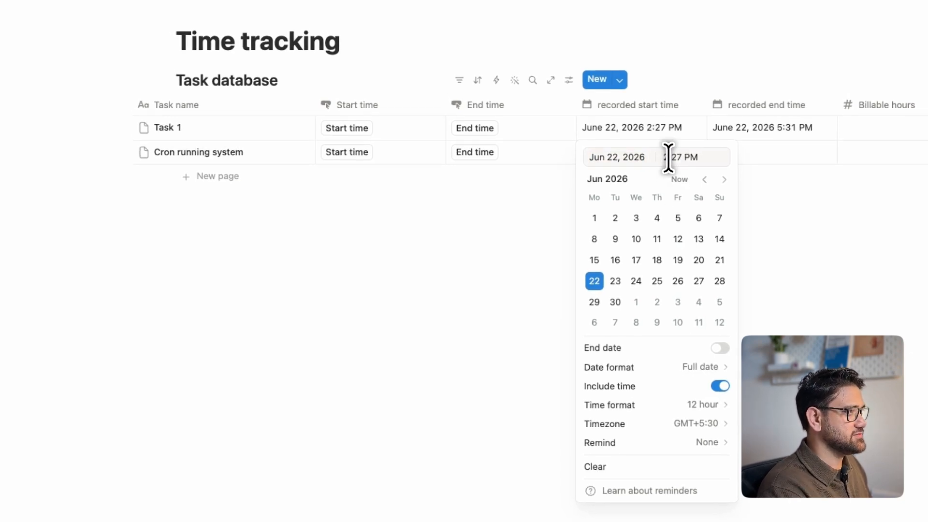
key(Escape)
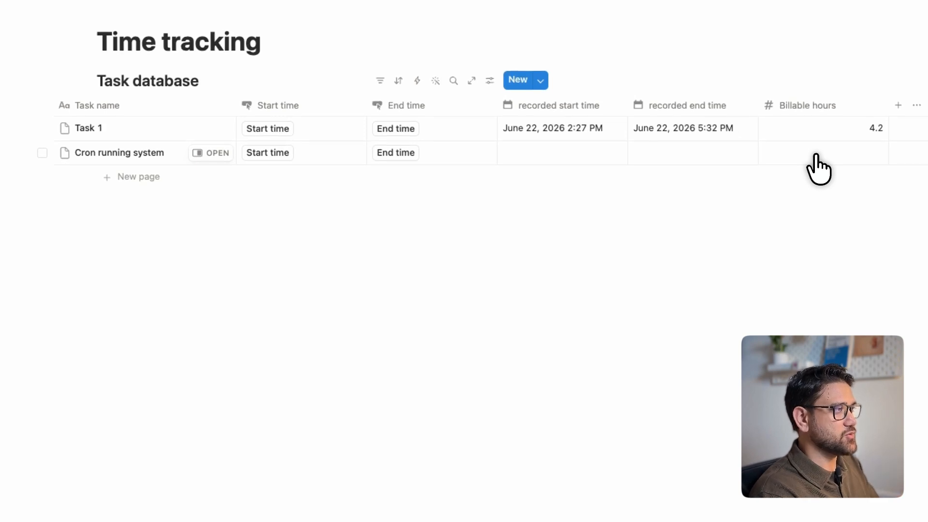
Run the Start time button for Task 1 to record a new start time.
click(418, 139)
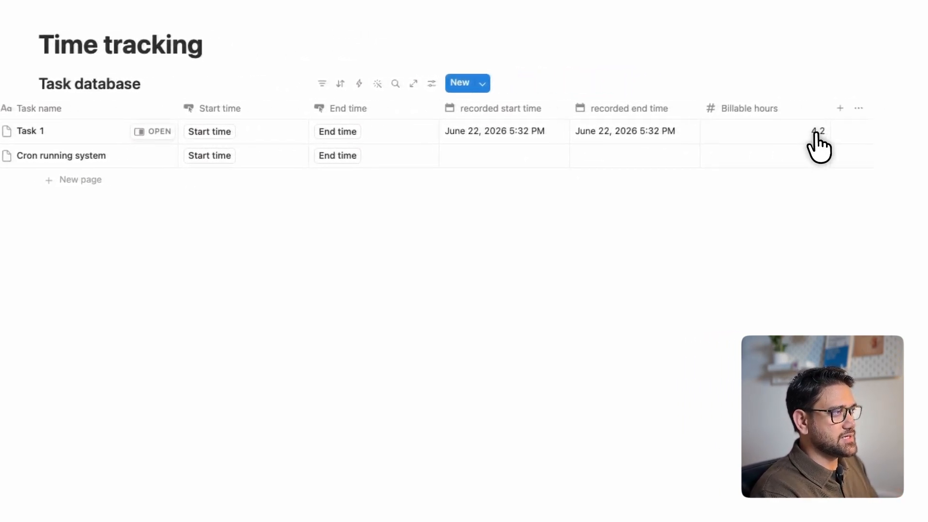